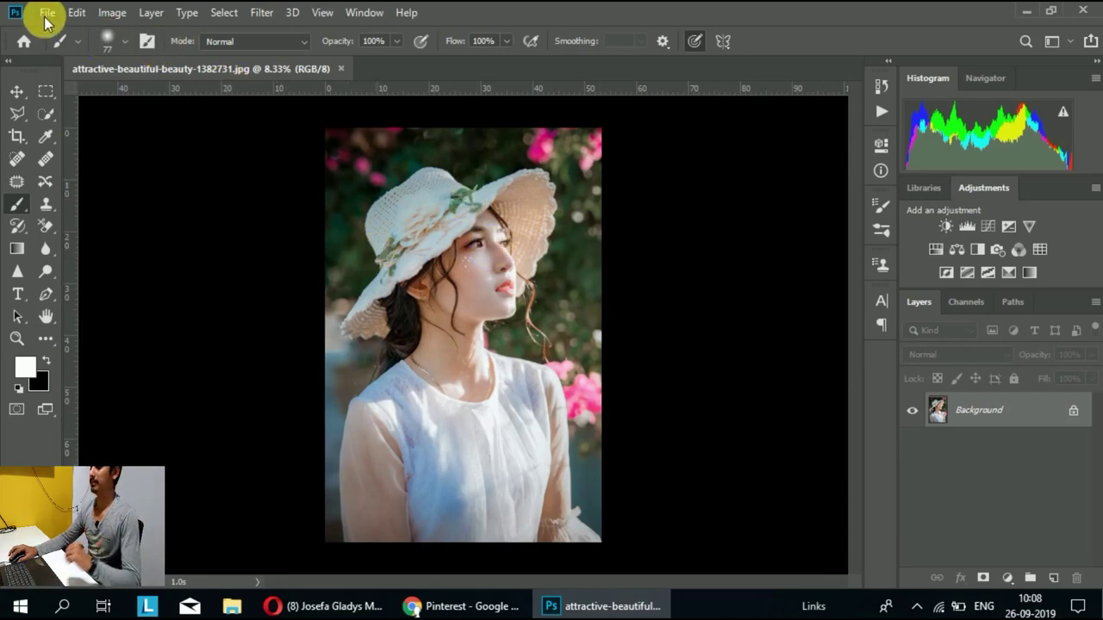
Start a new document preset to a 1200 × 1200 px canvas at 72 ppi
key(v)
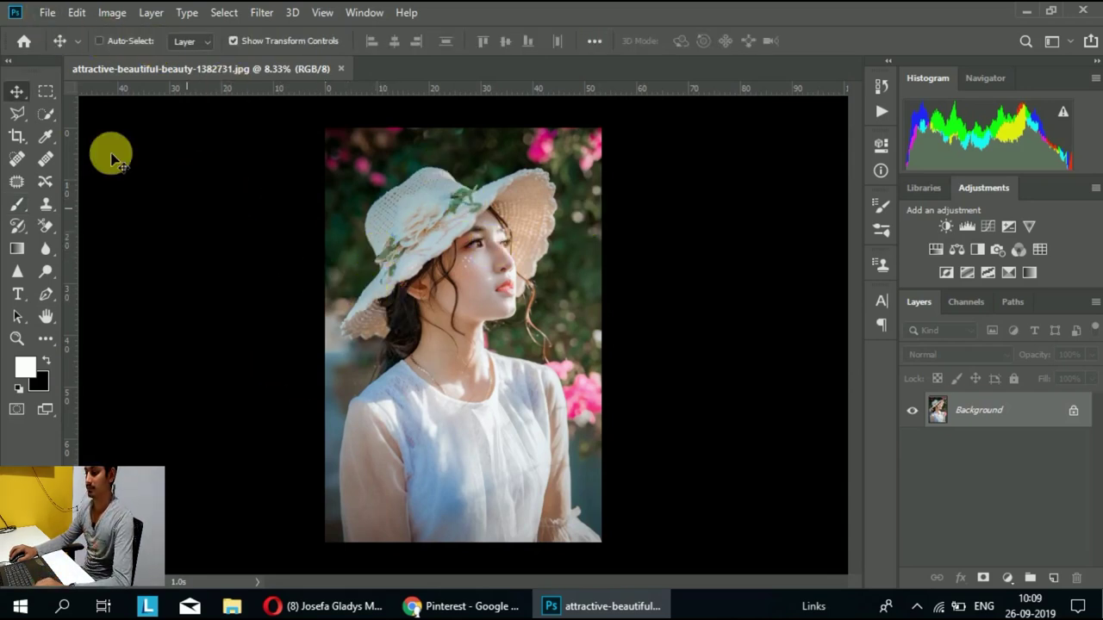
click(47, 12)
key(Escape)
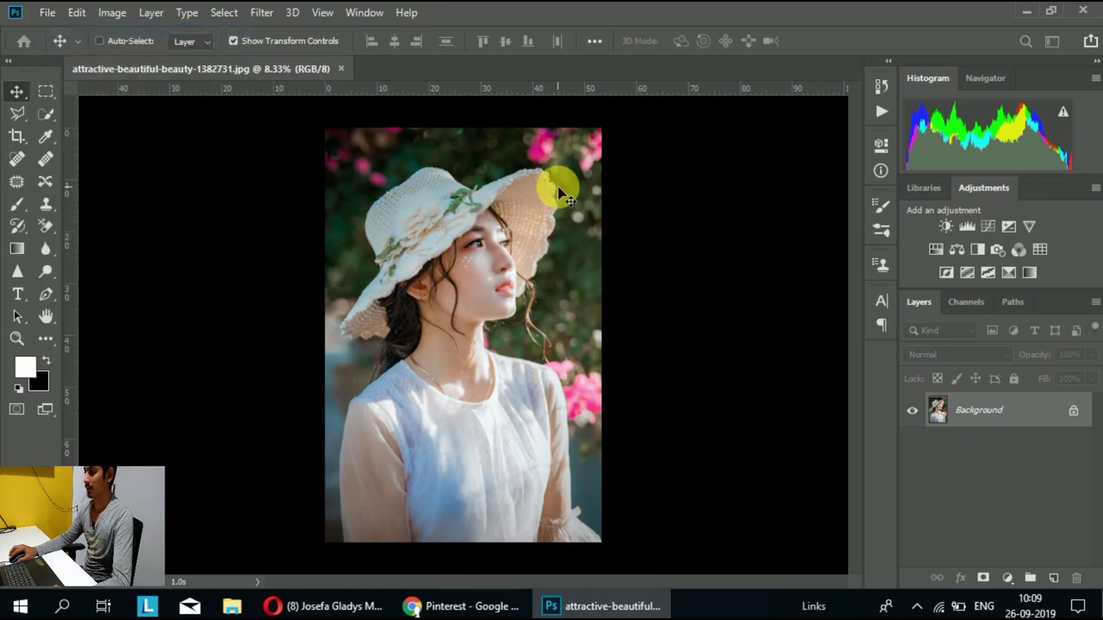
key(ctrl+n)
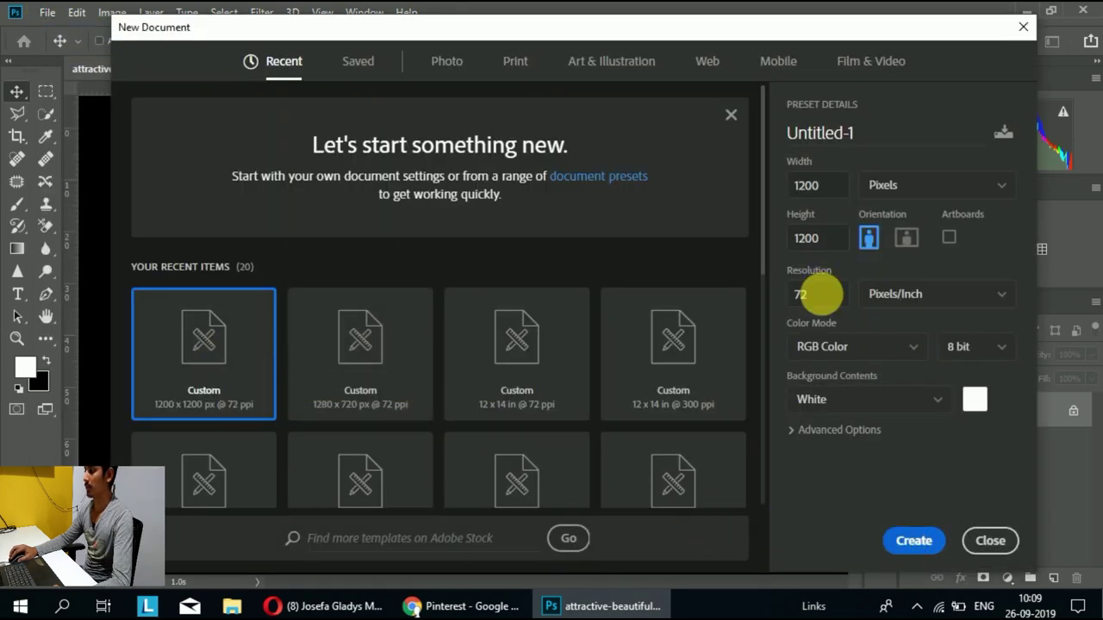
Create the white 1200 × 1200 document, fit it on screen, and unlock Background into Layer 0
click(910, 541)
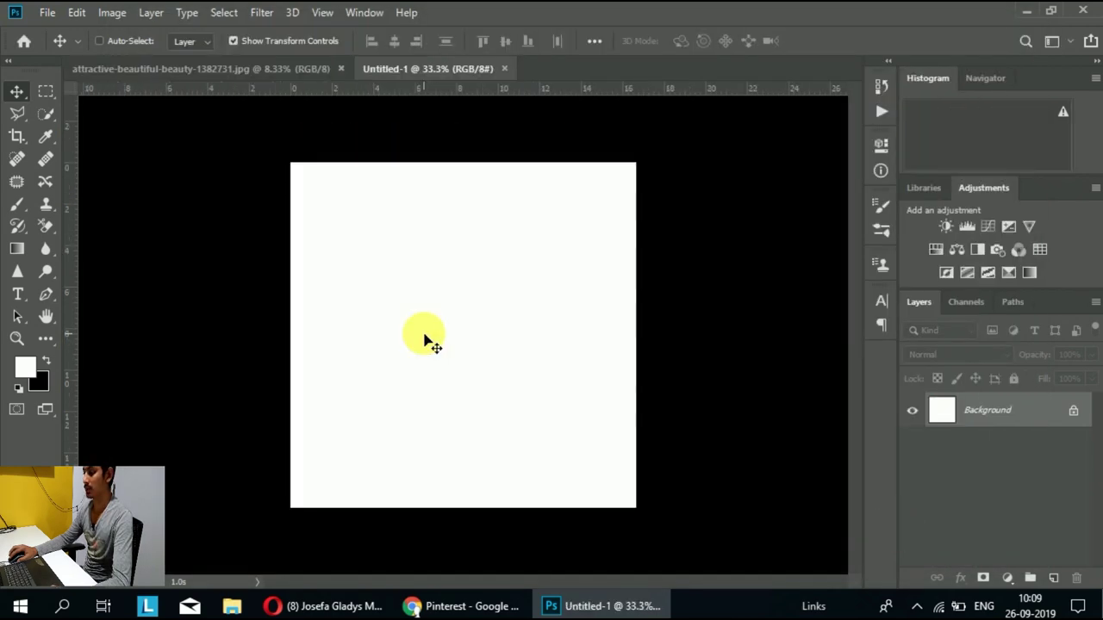
key(ctrl+plus)
key(ctrl+0)
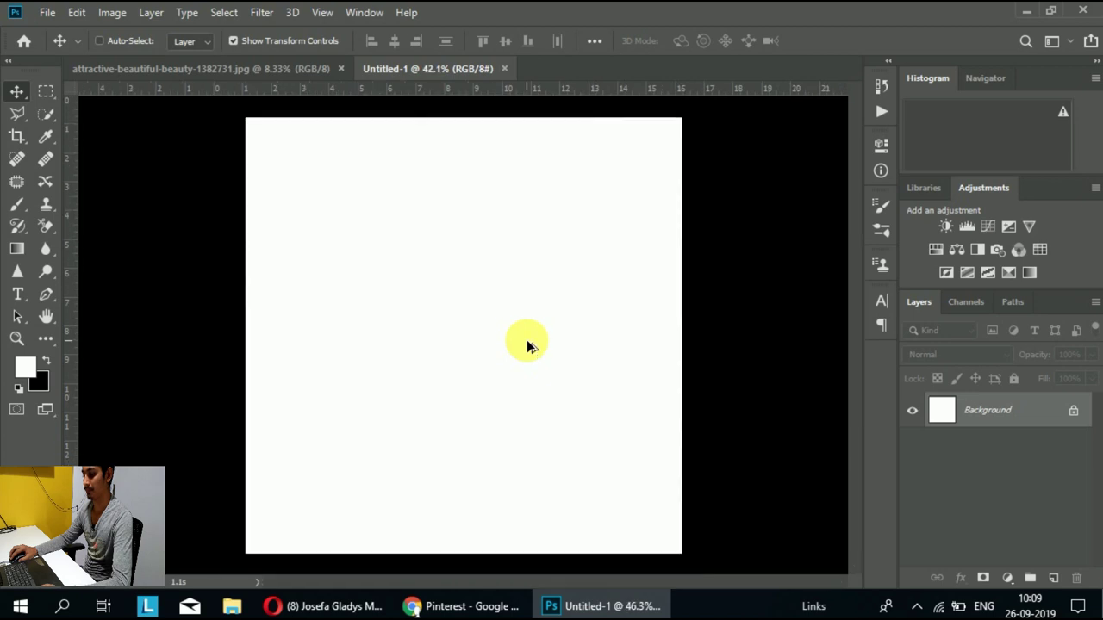
click(1074, 413)
Paint-bucket Layer 0 solid red, then return to the woman's photo document
click(17, 249)
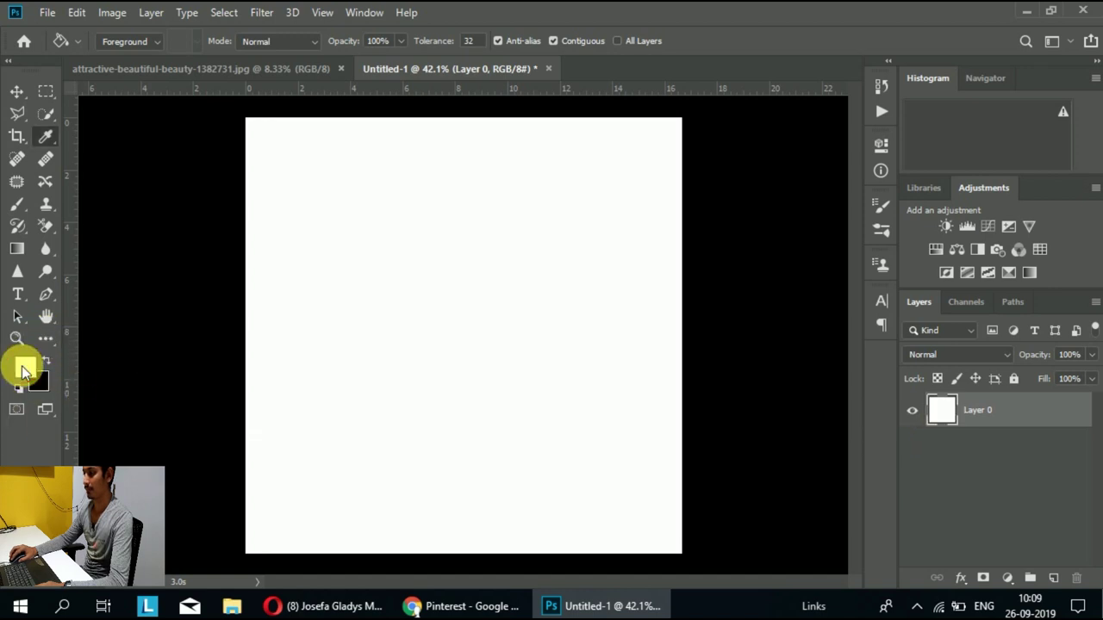
click(23, 370)
drag(801, 147, 825, 116)
click(1028, 82)
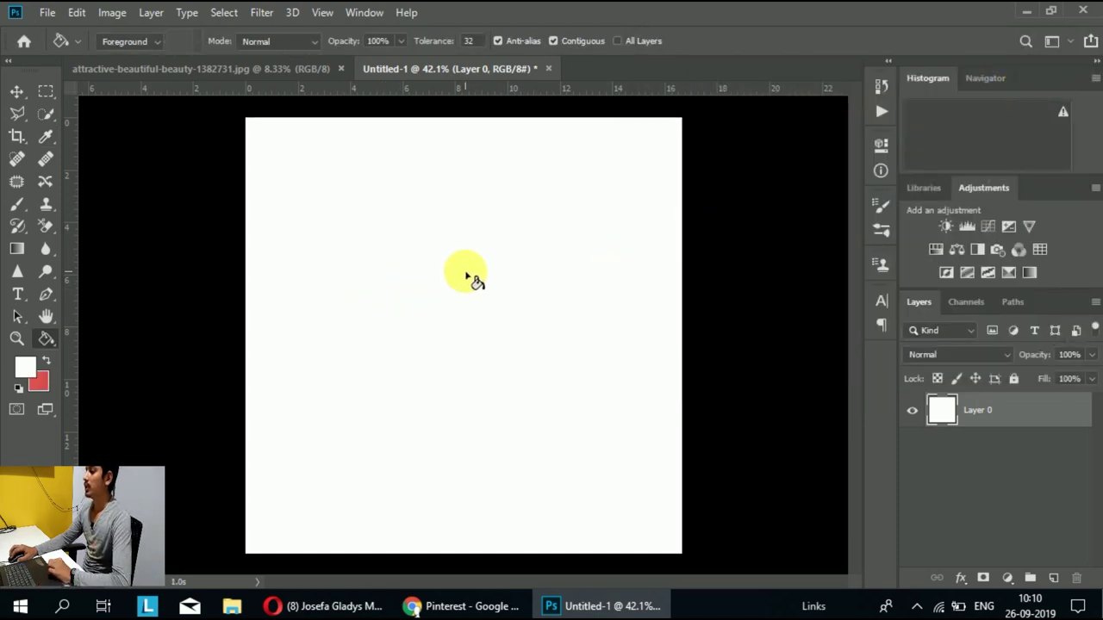
click(45, 359)
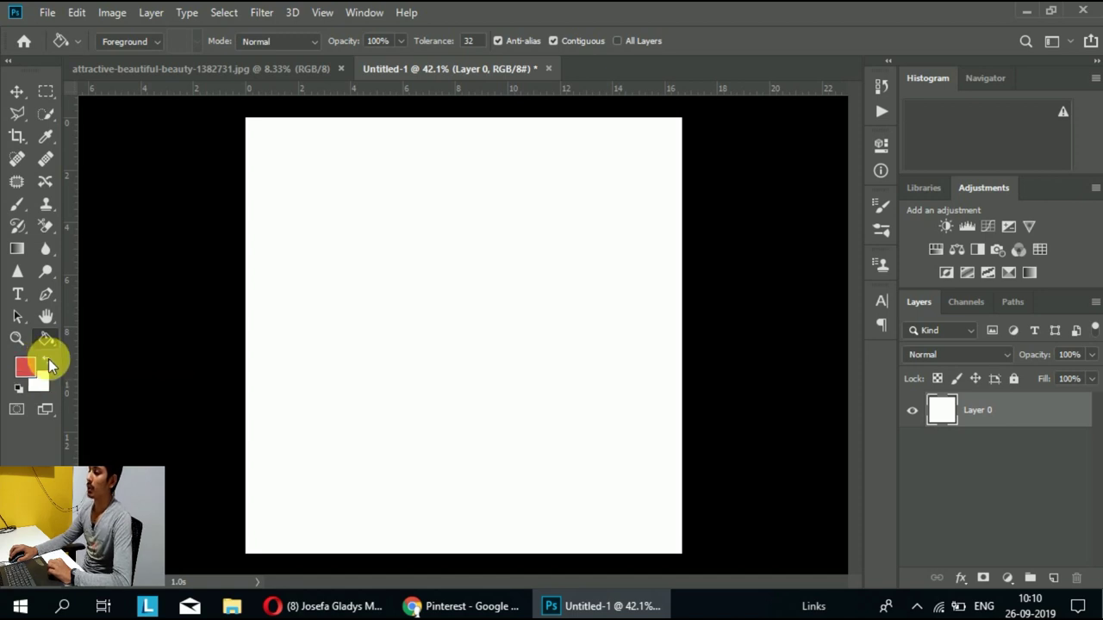
click(481, 355)
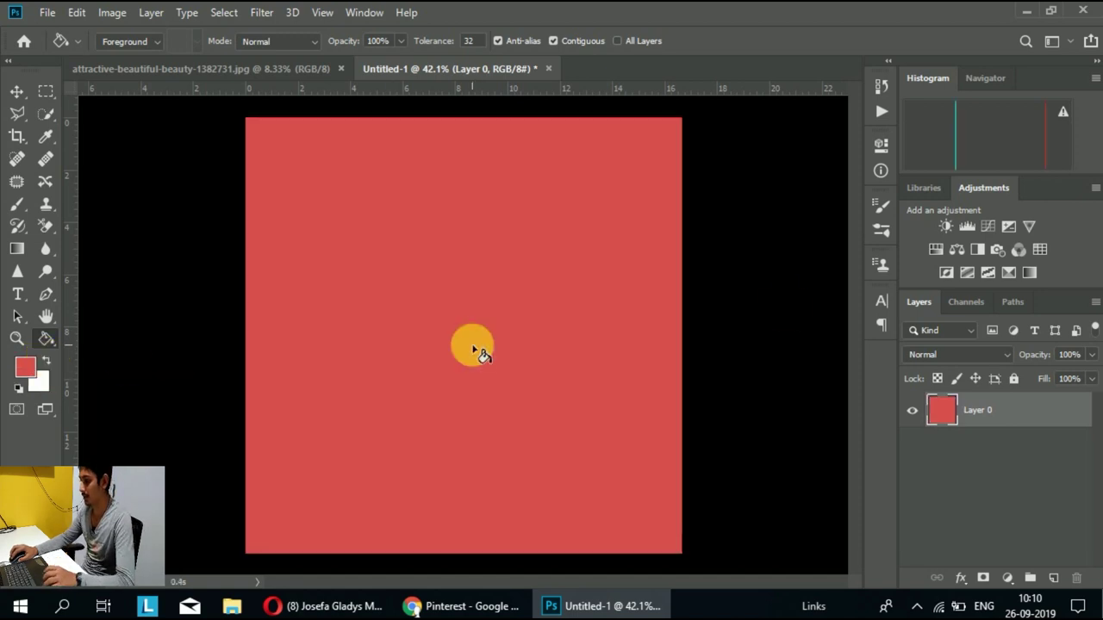
click(165, 68)
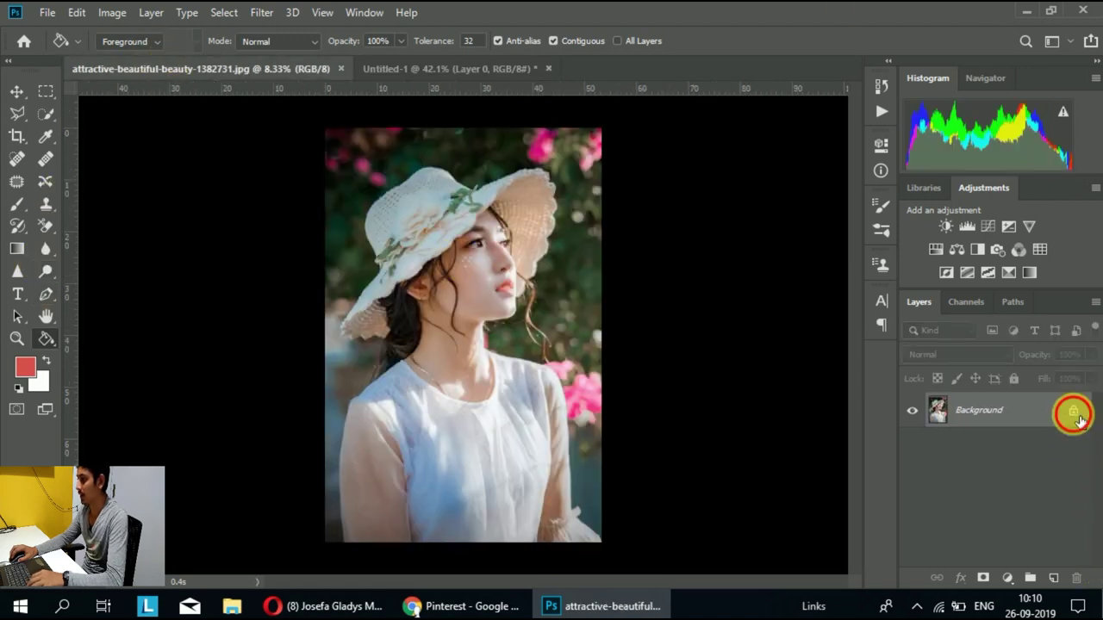
Unlock the woman's photo, move it into Untitled-1 as Layer 1, and convert it to a smart object
click(1076, 414)
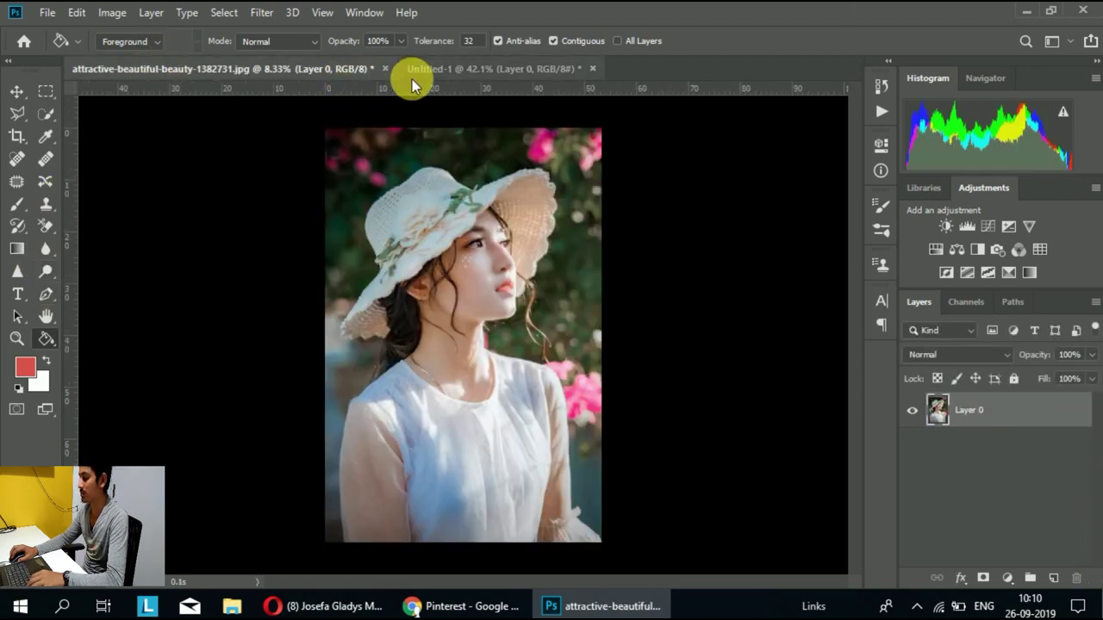
key(v)
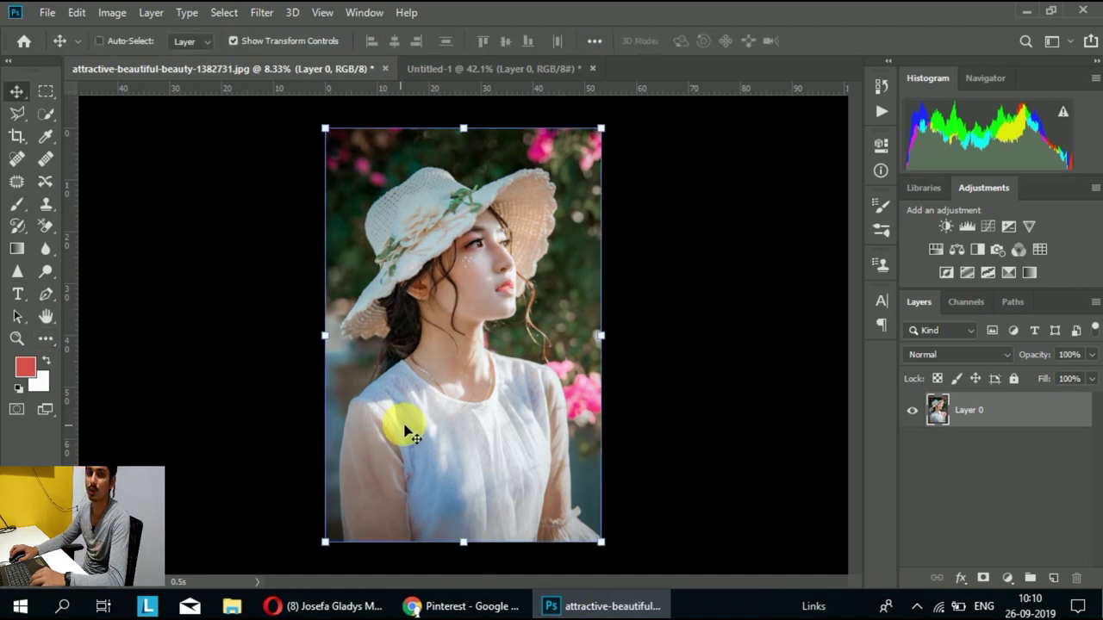
drag(405, 431, 488, 102)
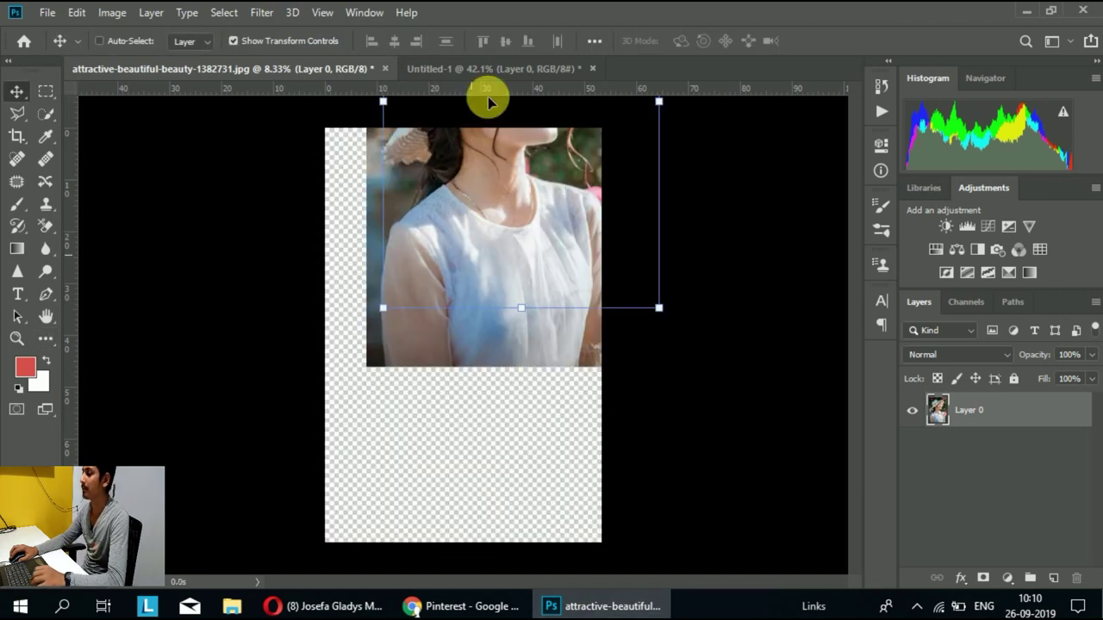
mouse_move(487, 102)
mouse_down()
mouse_move(468, 164)
mouse_move(463, 369)
mouse_up()
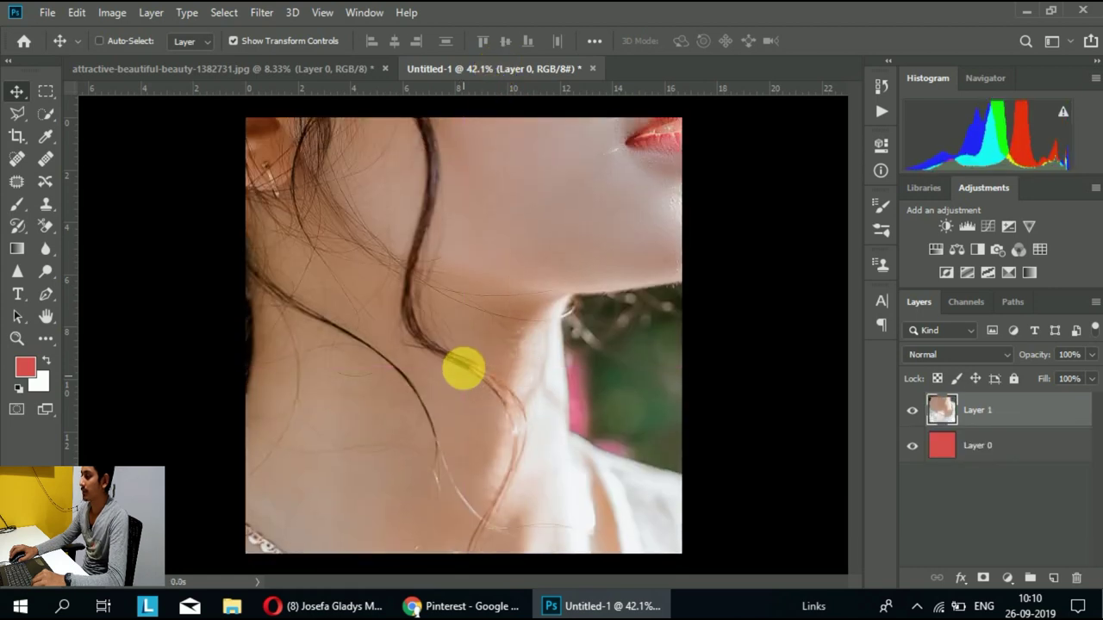
right_click(962, 406)
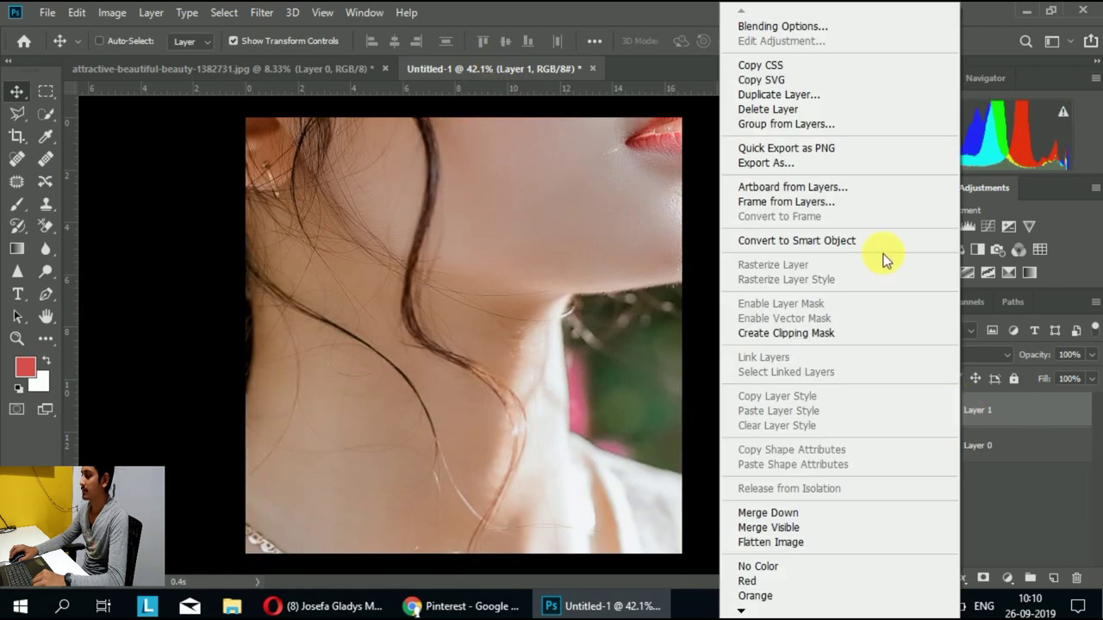
click(848, 247)
Shrink the photo to the red square's full height, centred, and commit the transform
scroll(387, 389, down, 3)
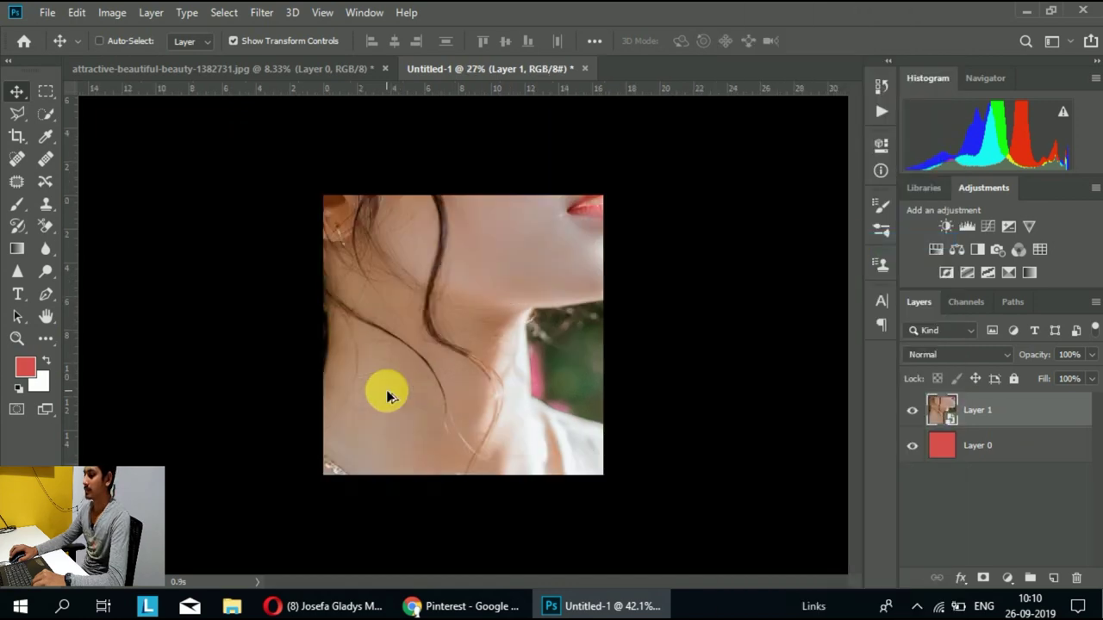
scroll(387, 389, down, 3)
drag(634, 355, 509, 350)
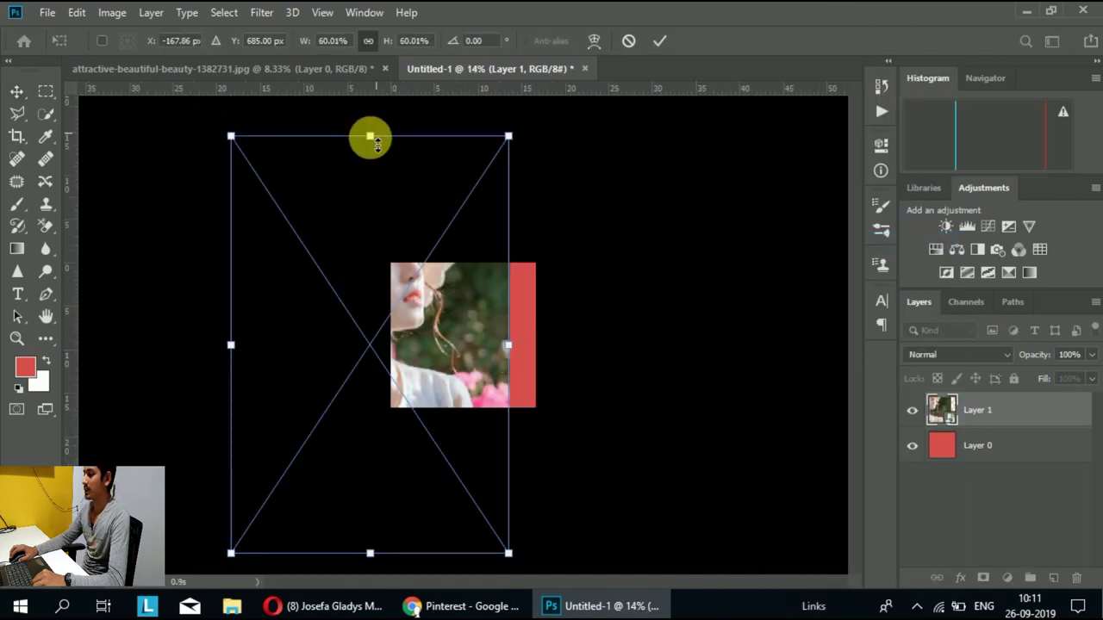
drag(369, 136, 361, 308)
mouse_move(284, 423)
mouse_down()
mouse_move(354, 427)
mouse_move(453, 375)
mouse_move(455, 352)
mouse_up()
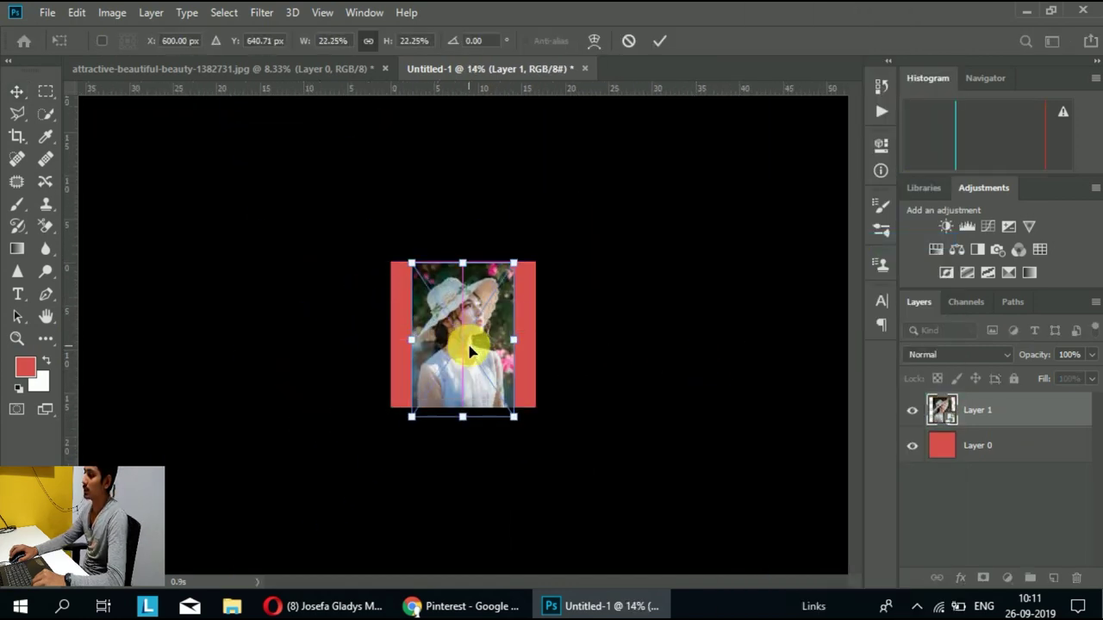
scroll(465, 354, up, 2)
scroll(470, 353, up, 2)
scroll(470, 353, down, 1)
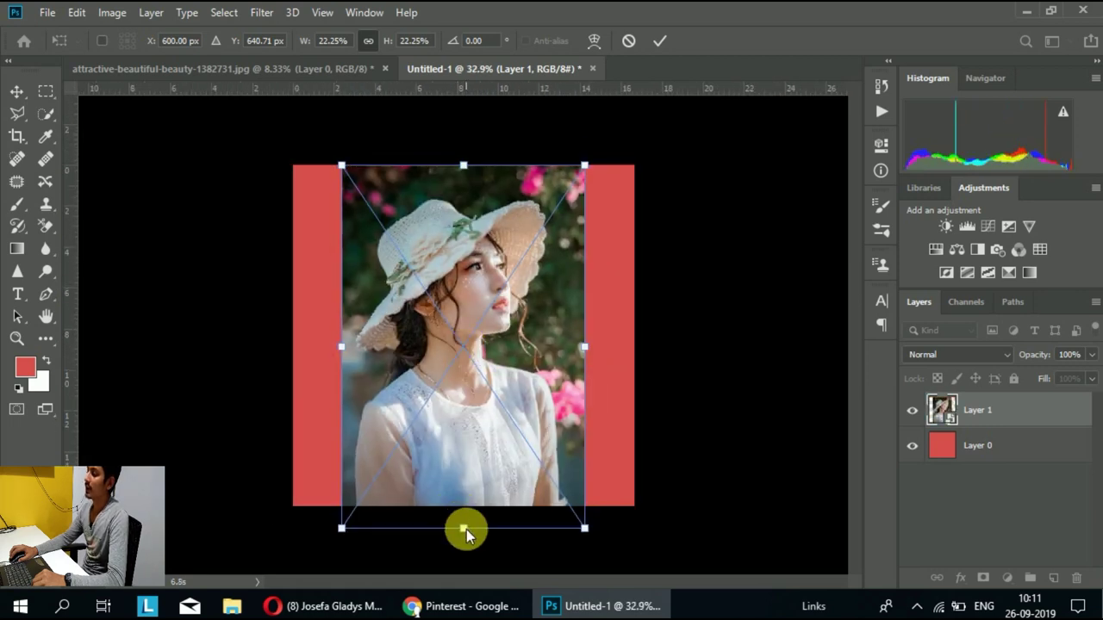
drag(466, 529, 470, 509)
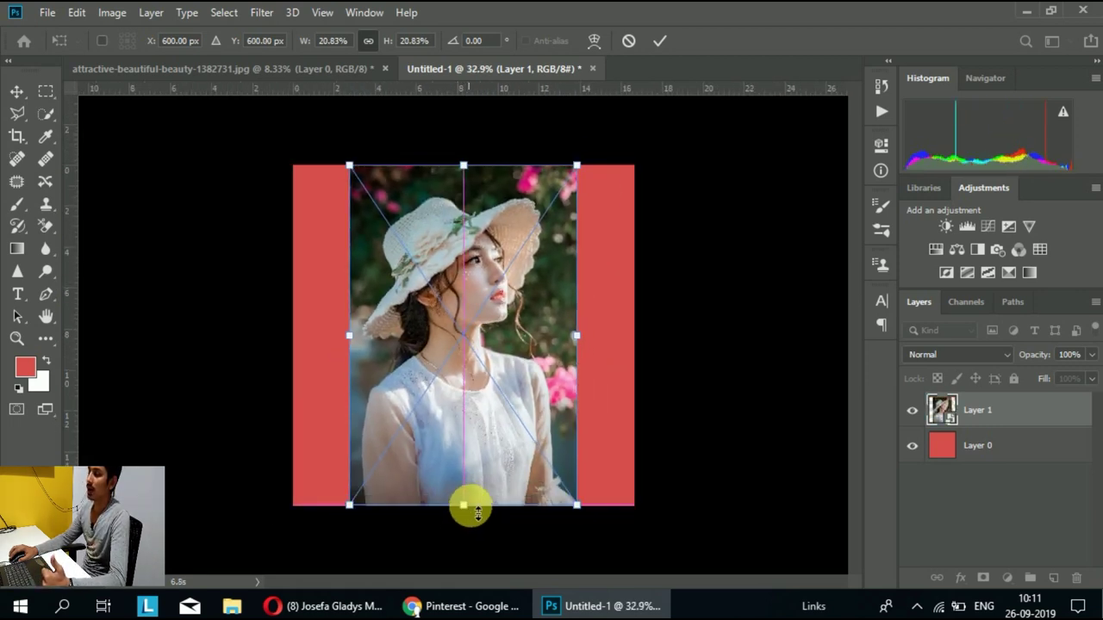
click(659, 41)
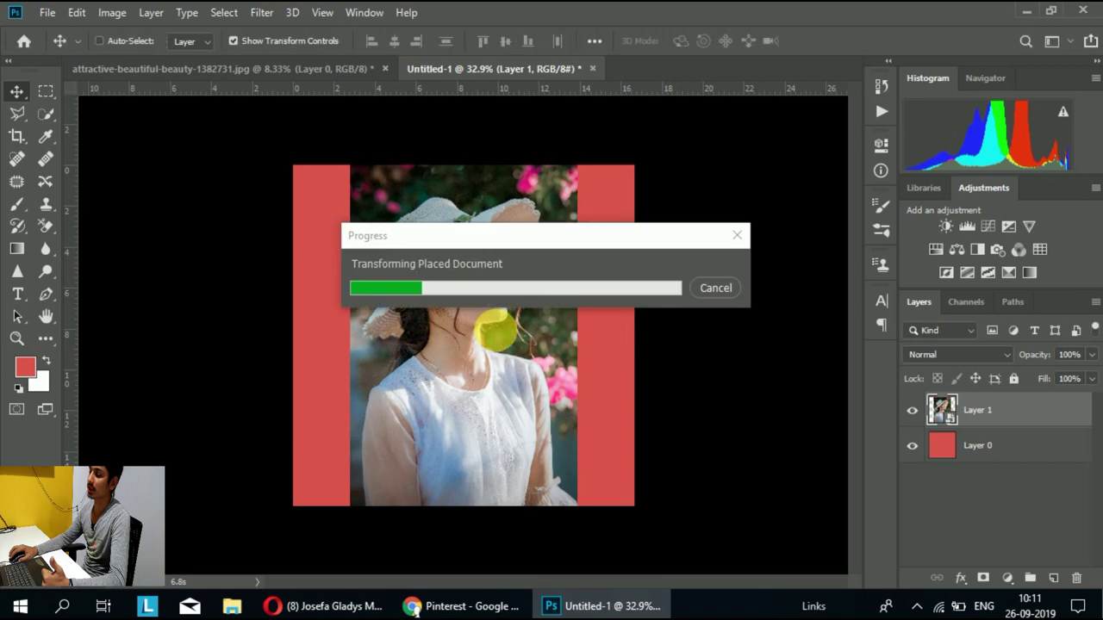
Reset the colour swatches to default black and white
key(d)
click(49, 357)
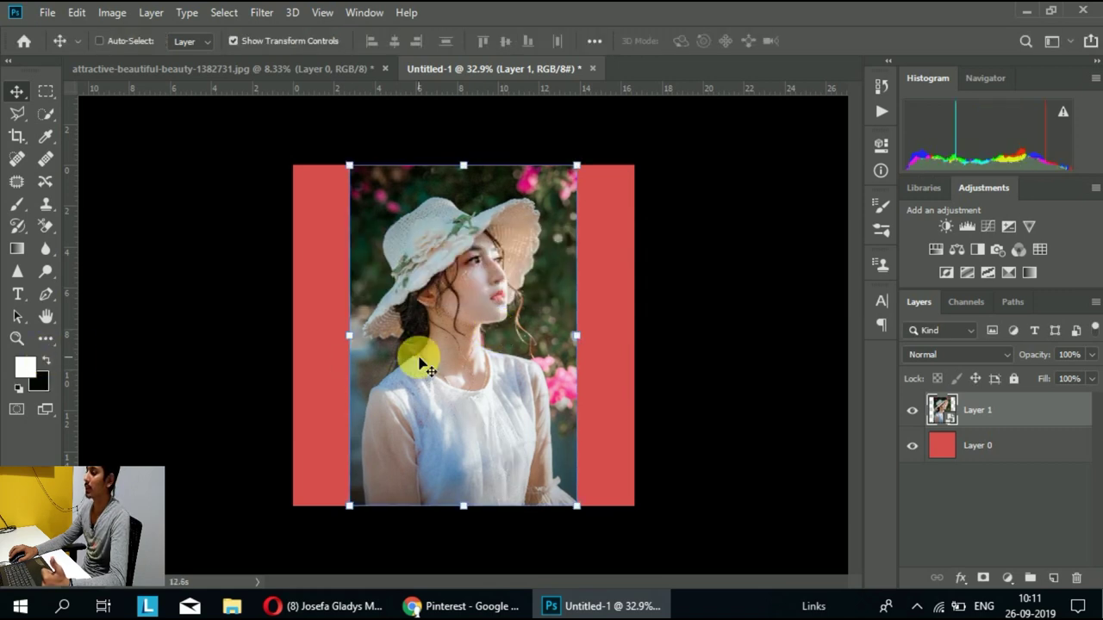
scroll(419, 365, up, 1)
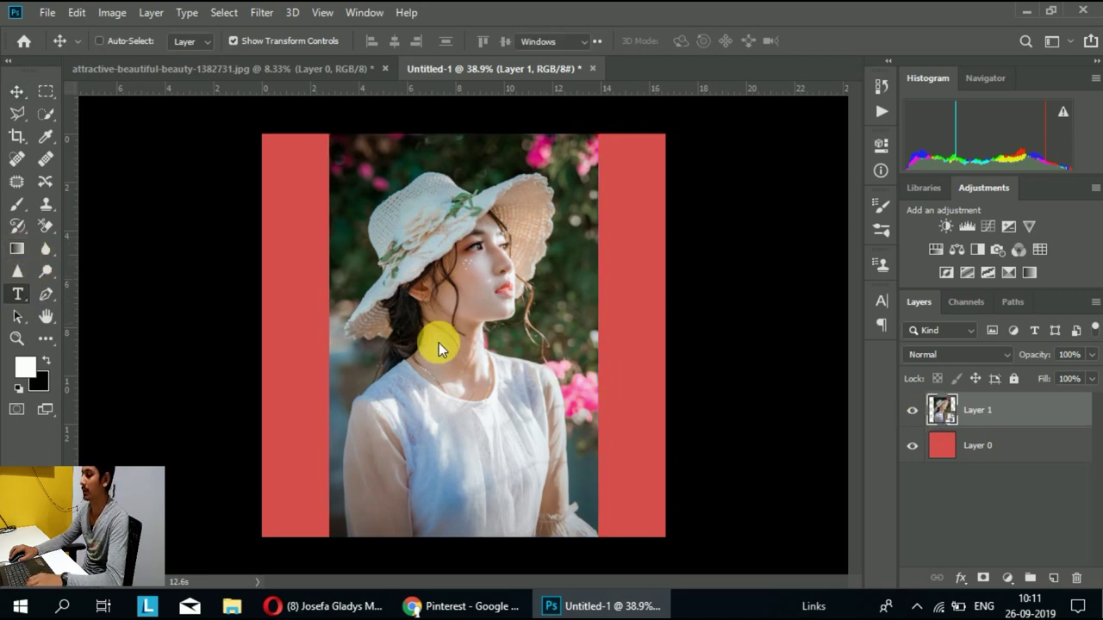
Type a single letter 'g' on the photo and commit the text
click(428, 407)
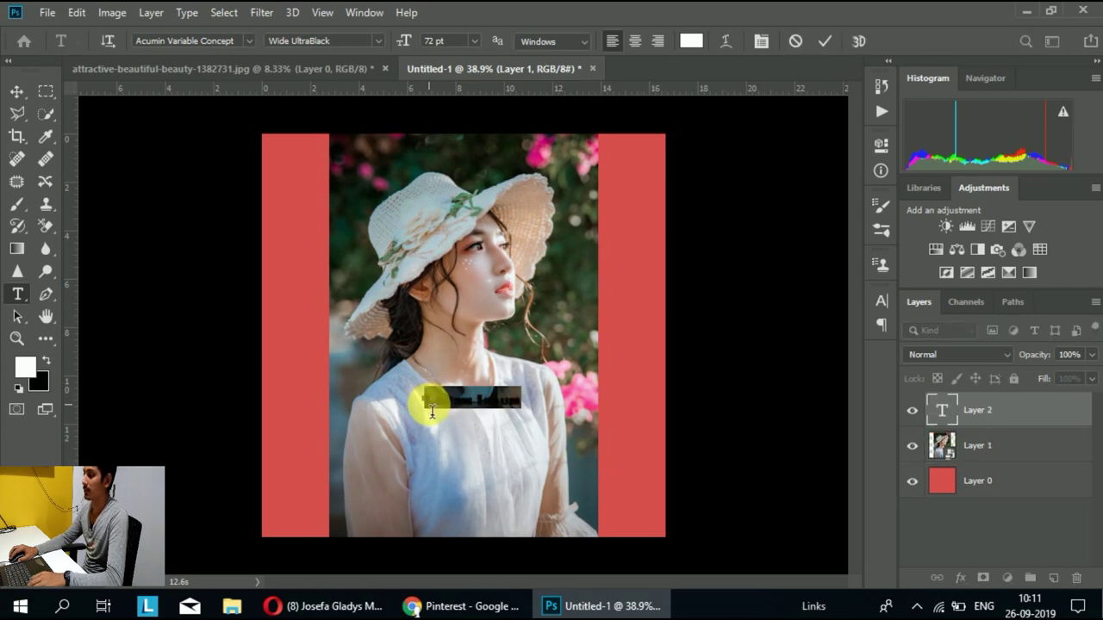
key(BackSpace)
scroll(435, 406, up, 5)
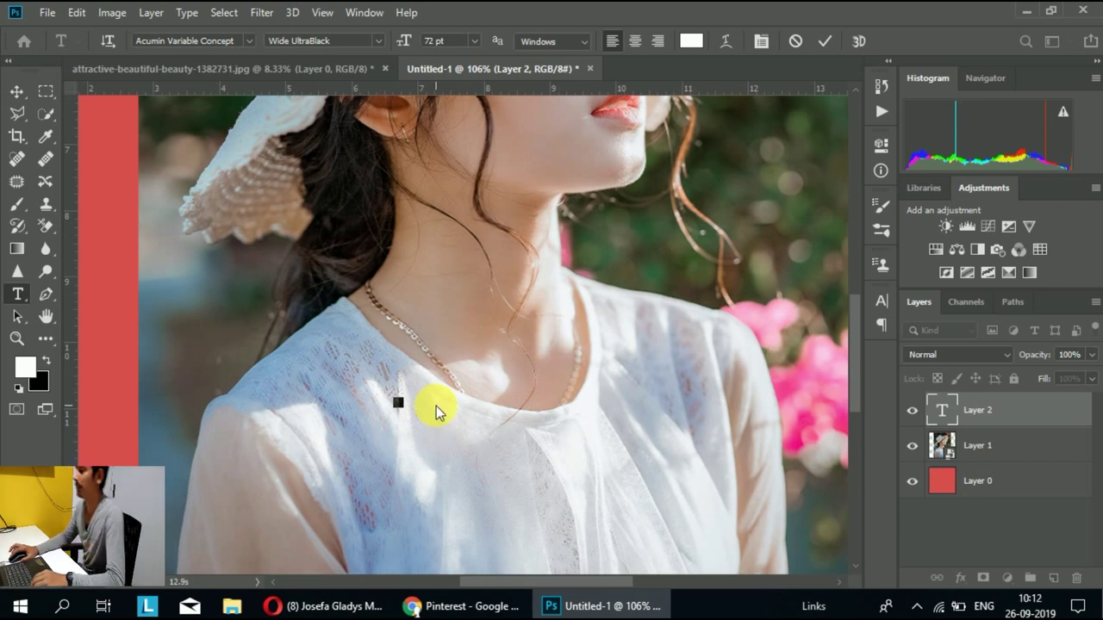
text(g)
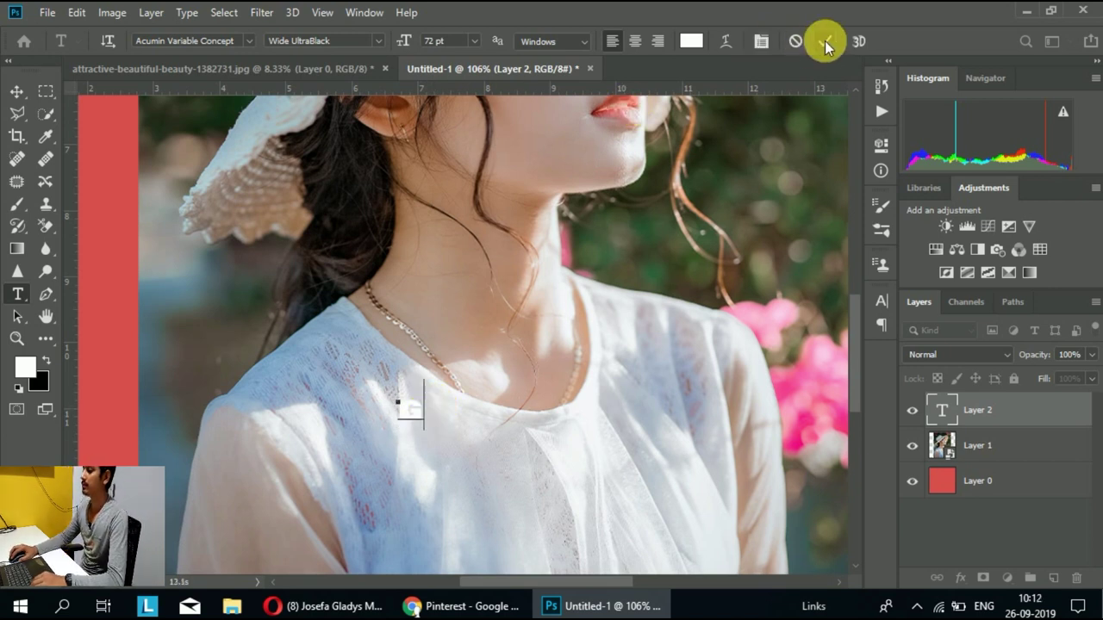
click(825, 40)
Scale the G up to a giant letter covering the photo's lower half and apply it
key(ctrl+t)
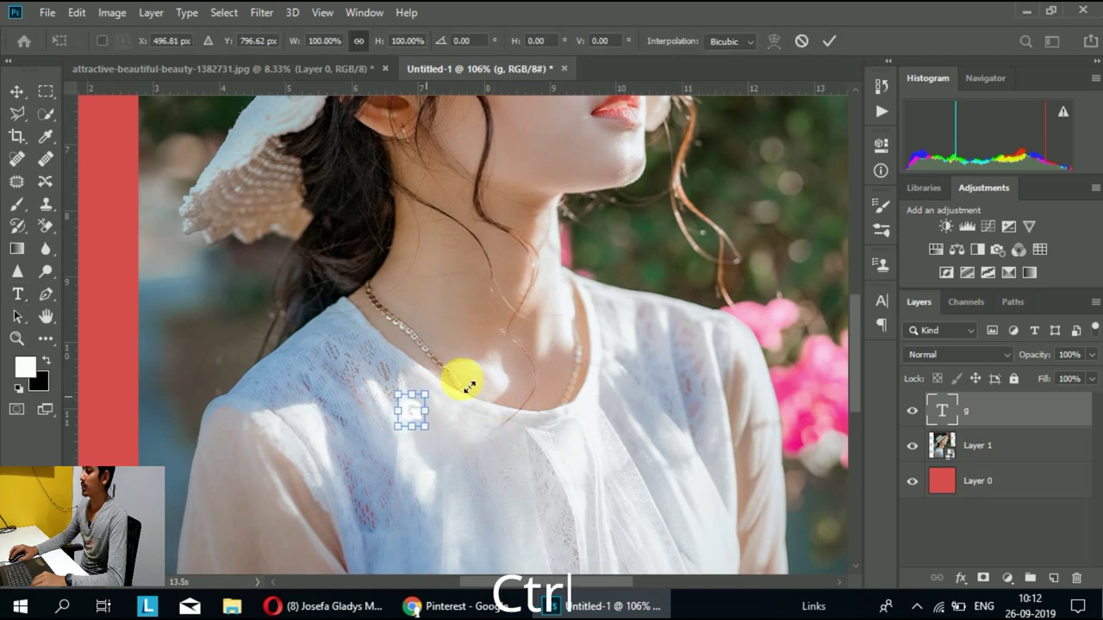
mouse_move(423, 401)
mouse_down()
mouse_move(833, 256)
mouse_move(573, 437)
mouse_move(801, 480)
mouse_up()
scroll(517, 406, down, 3)
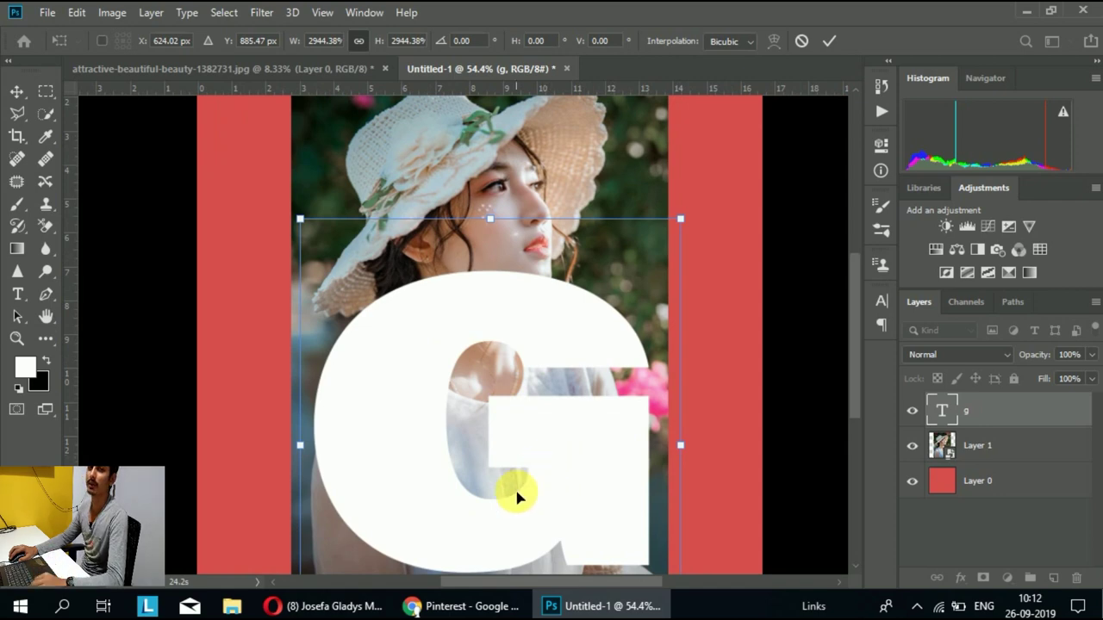
scroll(517, 493, down, 2)
mouse_move(546, 405)
mouse_down()
mouse_move(536, 433)
mouse_move(521, 422)
mouse_up()
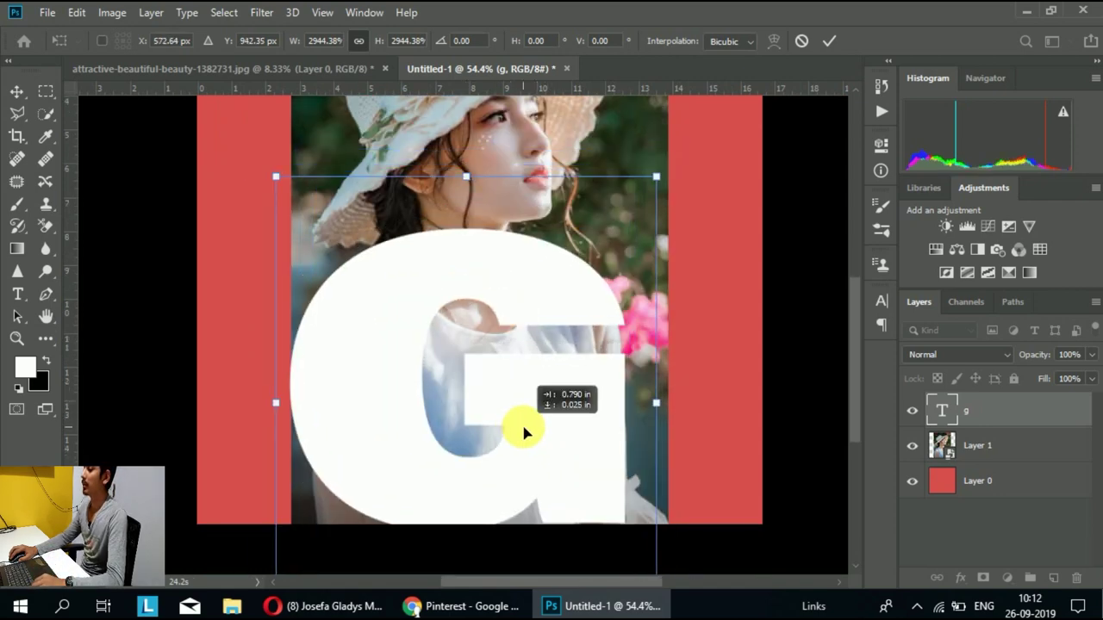
key(Return)
scroll(524, 423, down, 1)
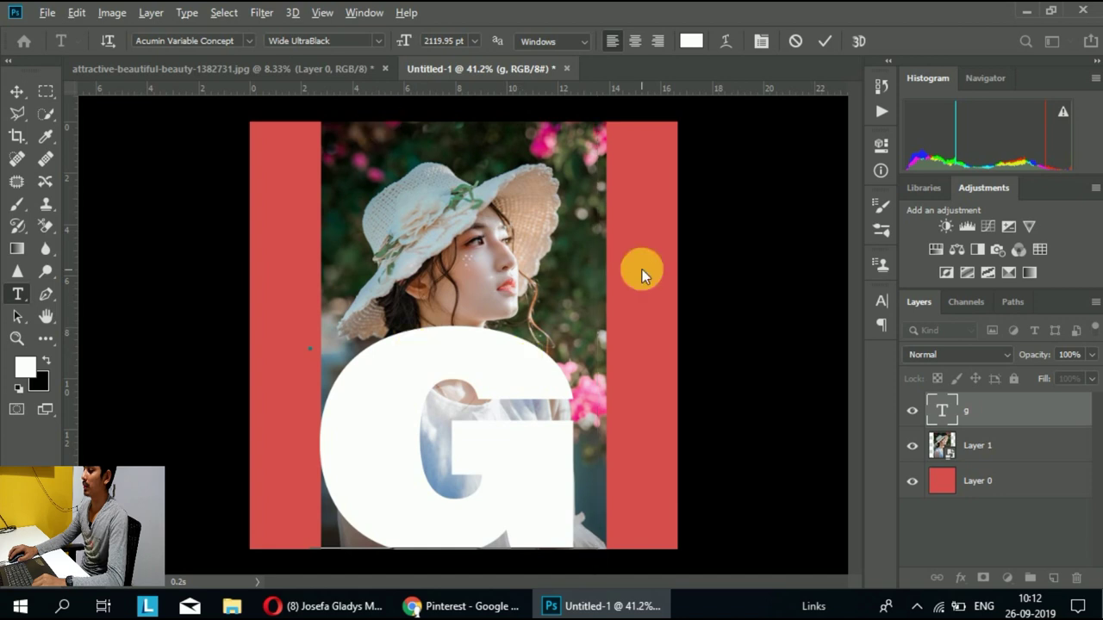
Set the G text colour to bright red f30303 in the Character panel
click(826, 41)
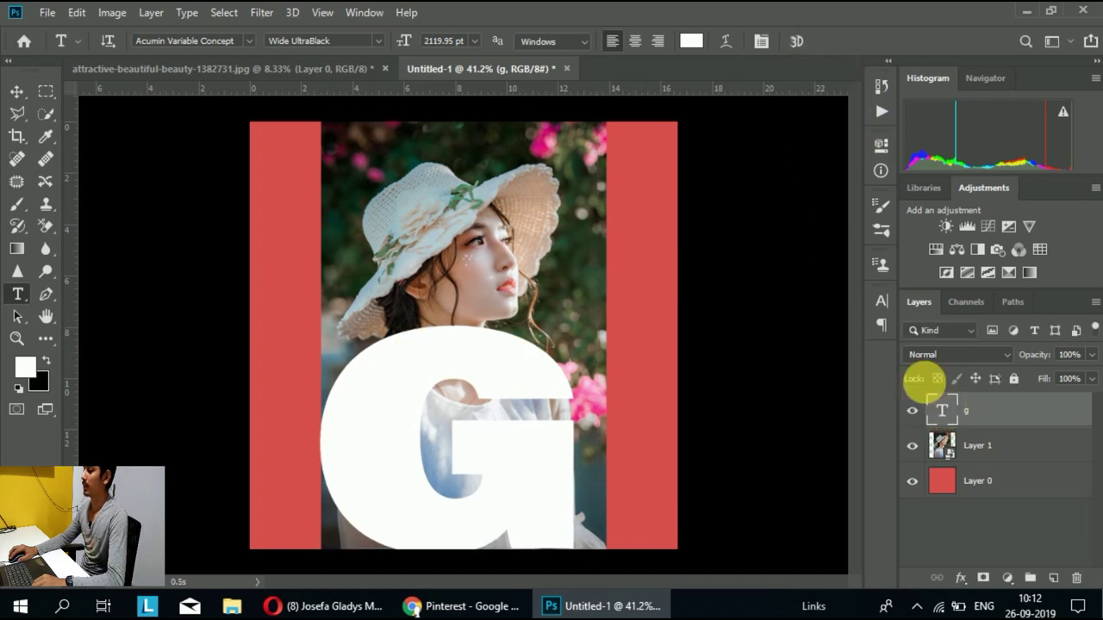
click(880, 300)
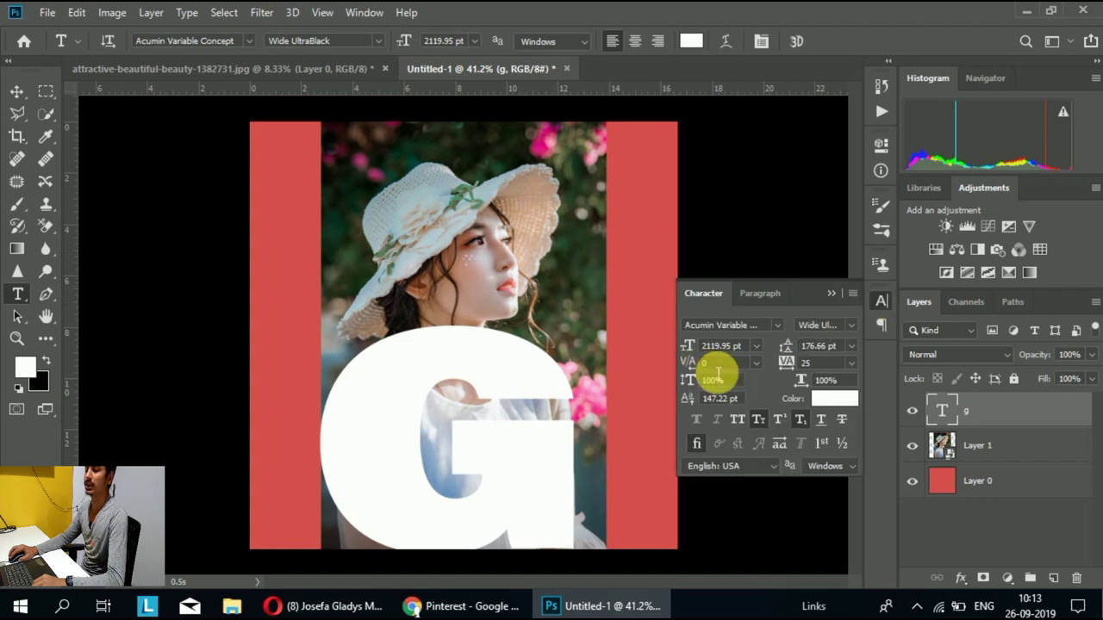
click(837, 407)
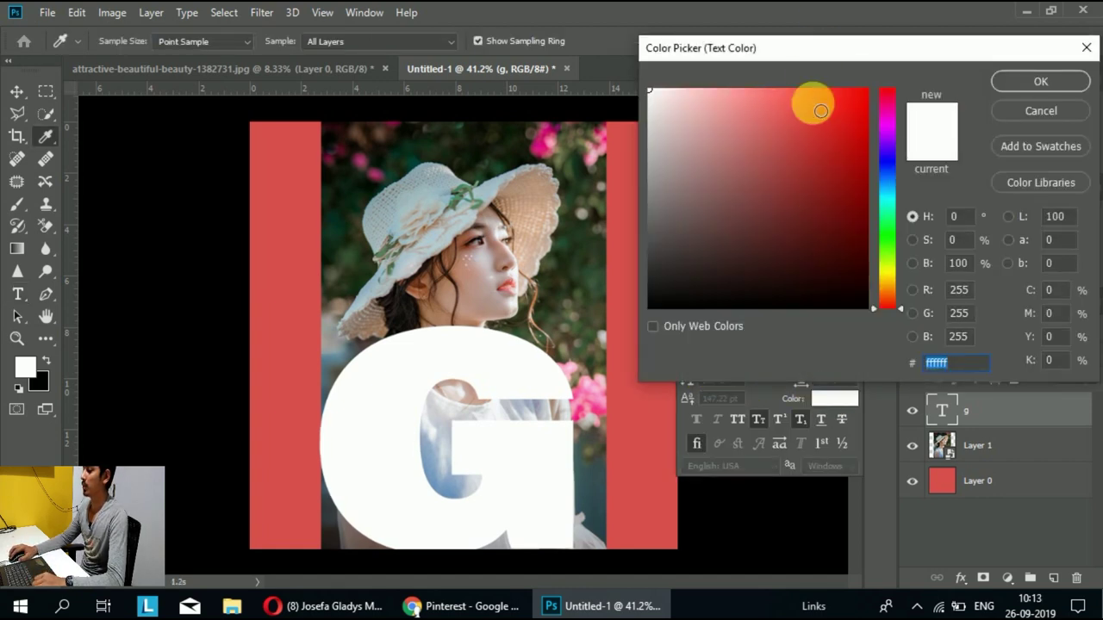
click(814, 103)
drag(820, 110, 876, 103)
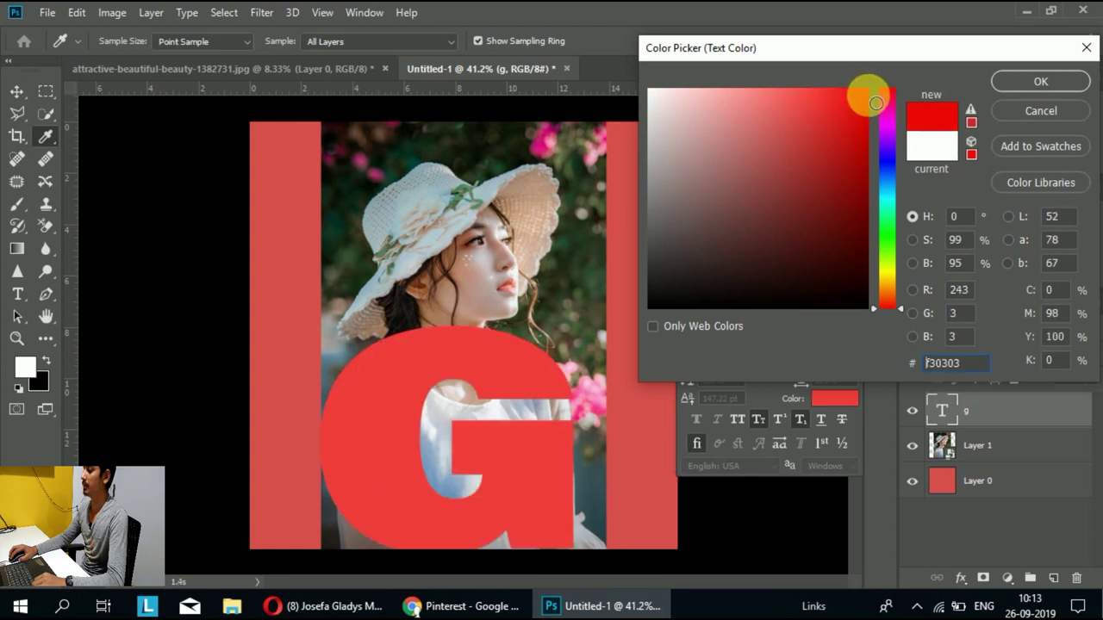
click(1053, 83)
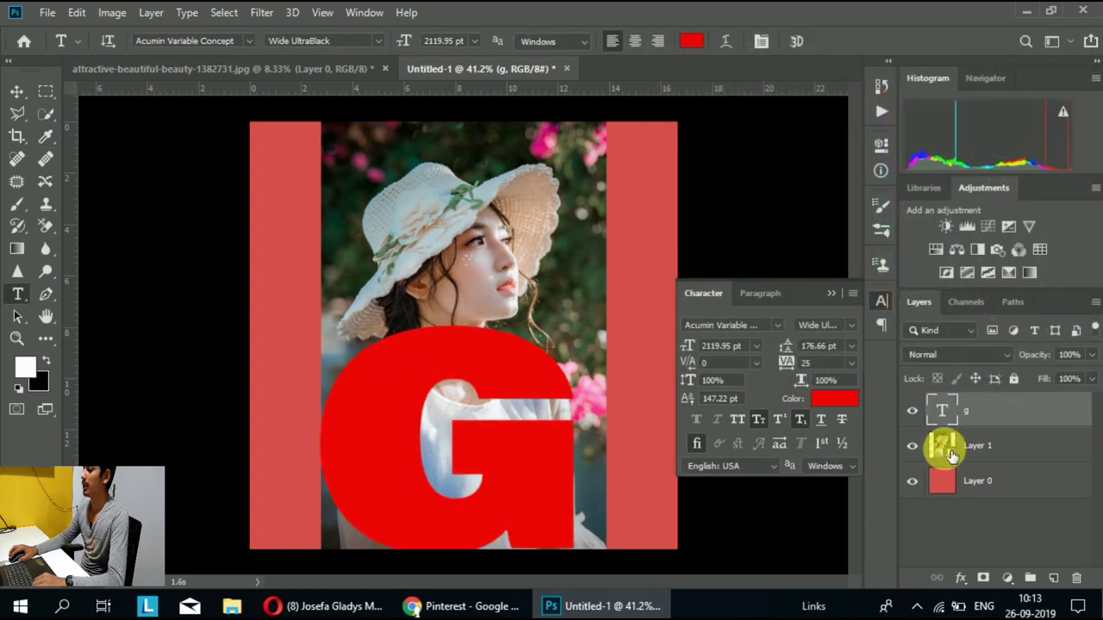
Stack the photo on top, the g text layer in the middle, and red Layer 0 at the bottom
drag(948, 452, 961, 465)
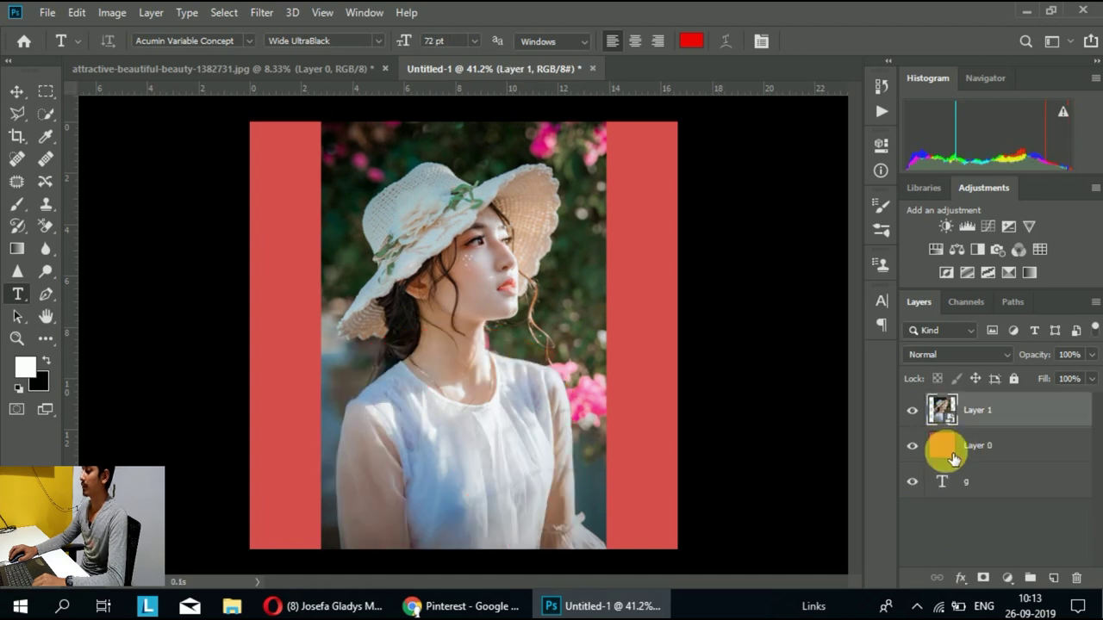
mouse_move(946, 449)
mouse_down()
mouse_move(952, 498)
mouse_move(944, 482)
mouse_up()
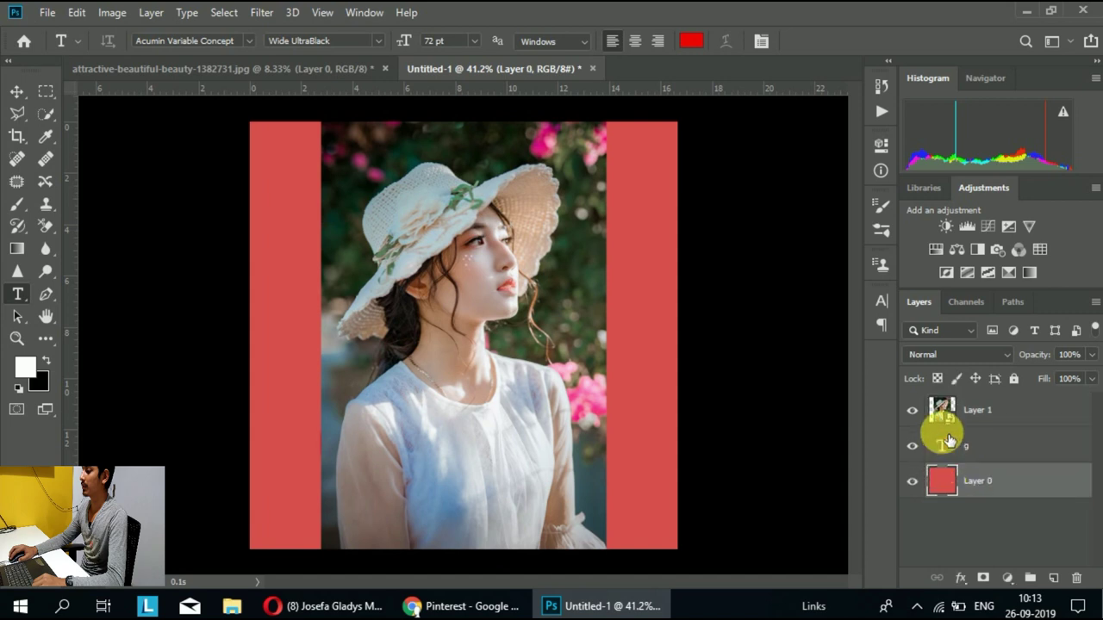
click(948, 451)
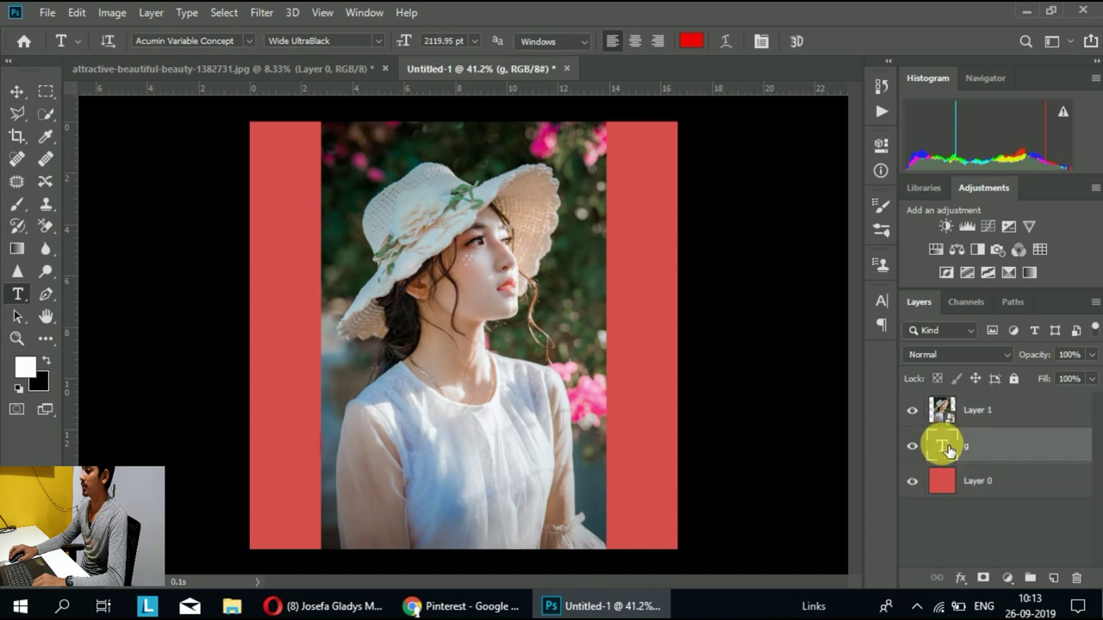
Load the G's outline as a selection, hide the g layer, and target the photo Layer 1
click(47, 13)
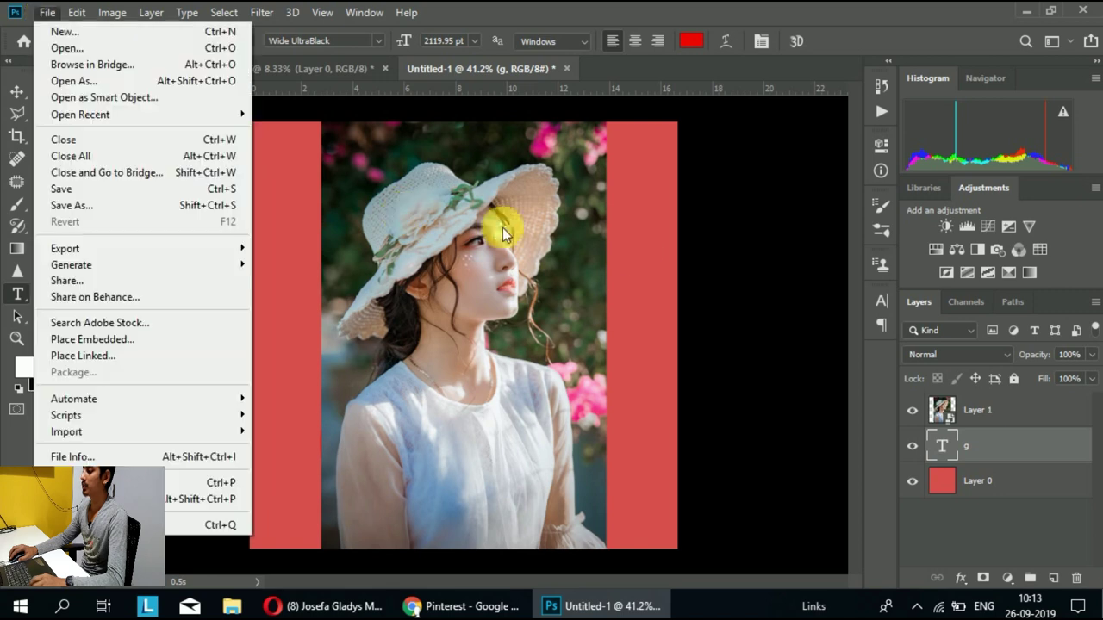
click(291, 110)
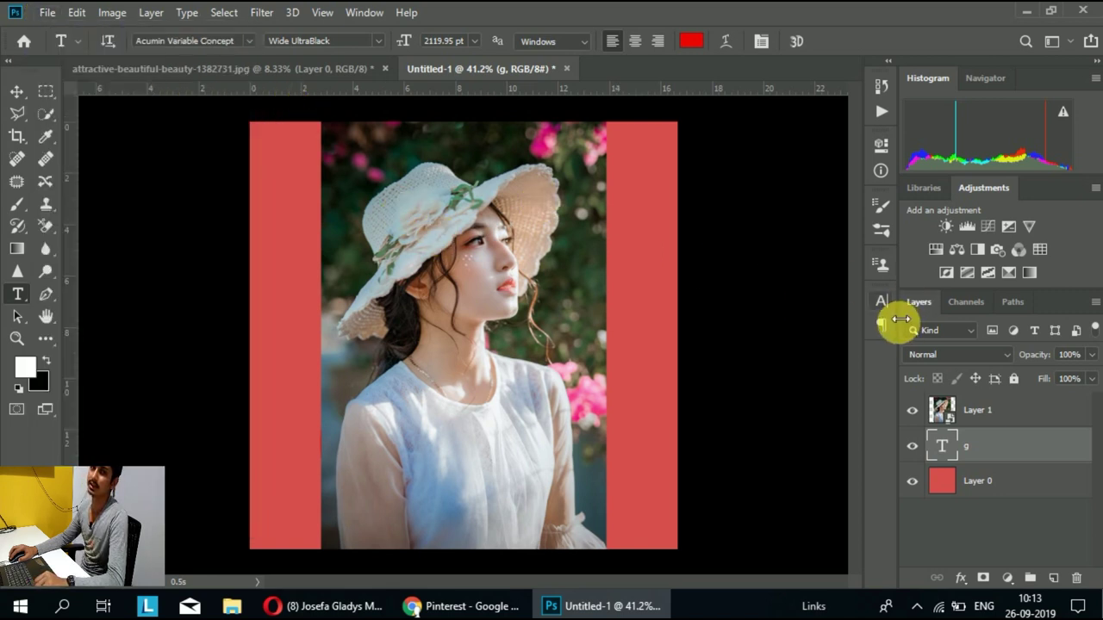
key(v)
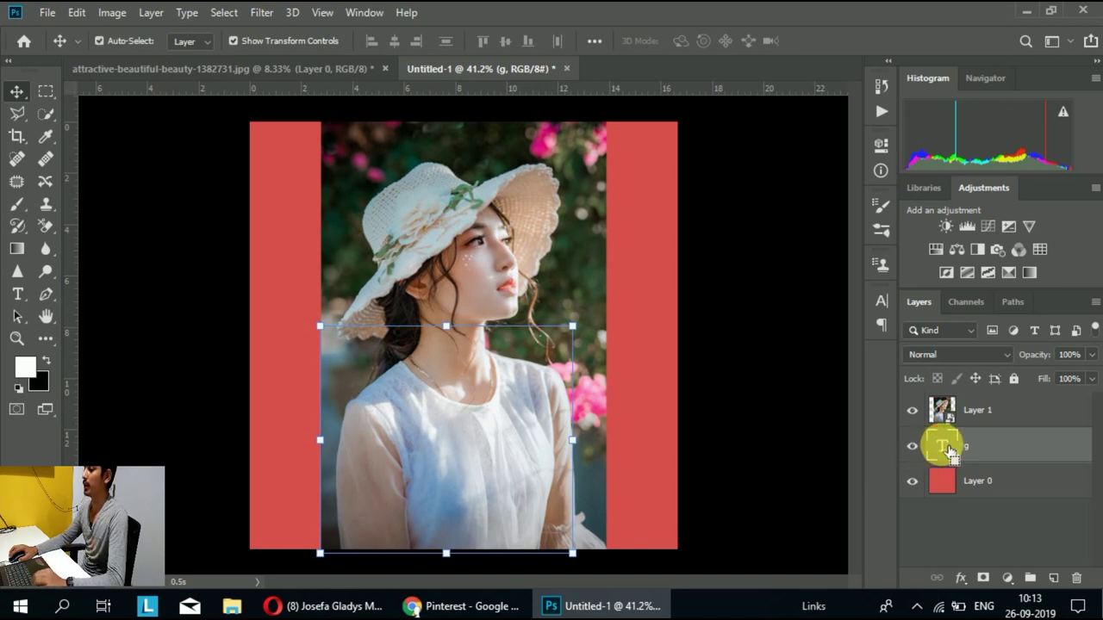
ctrl+click(943, 446)
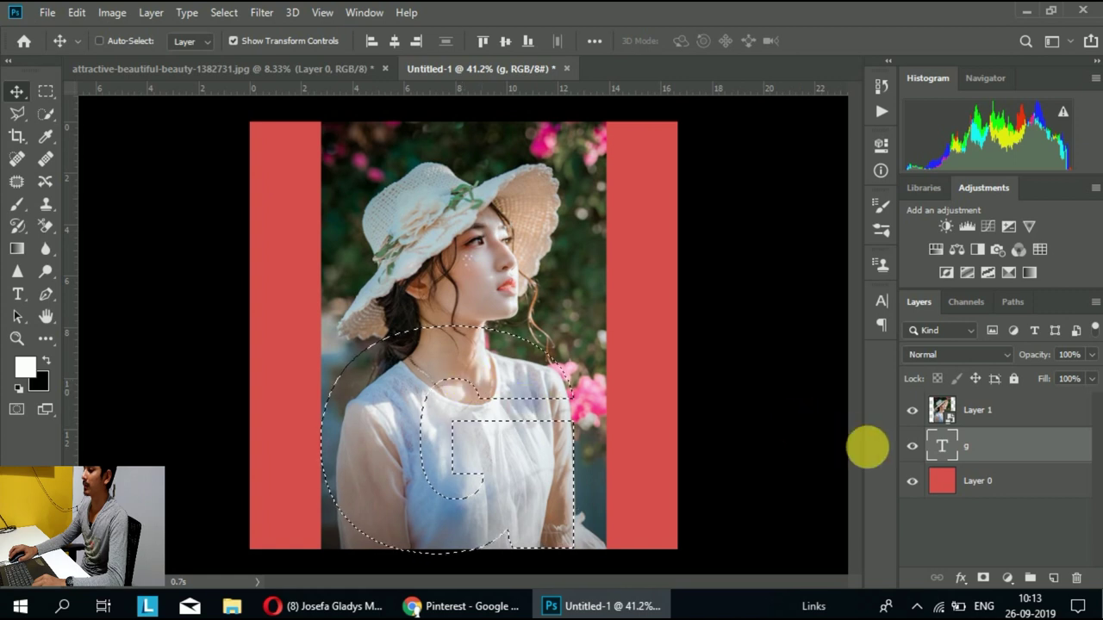
click(912, 447)
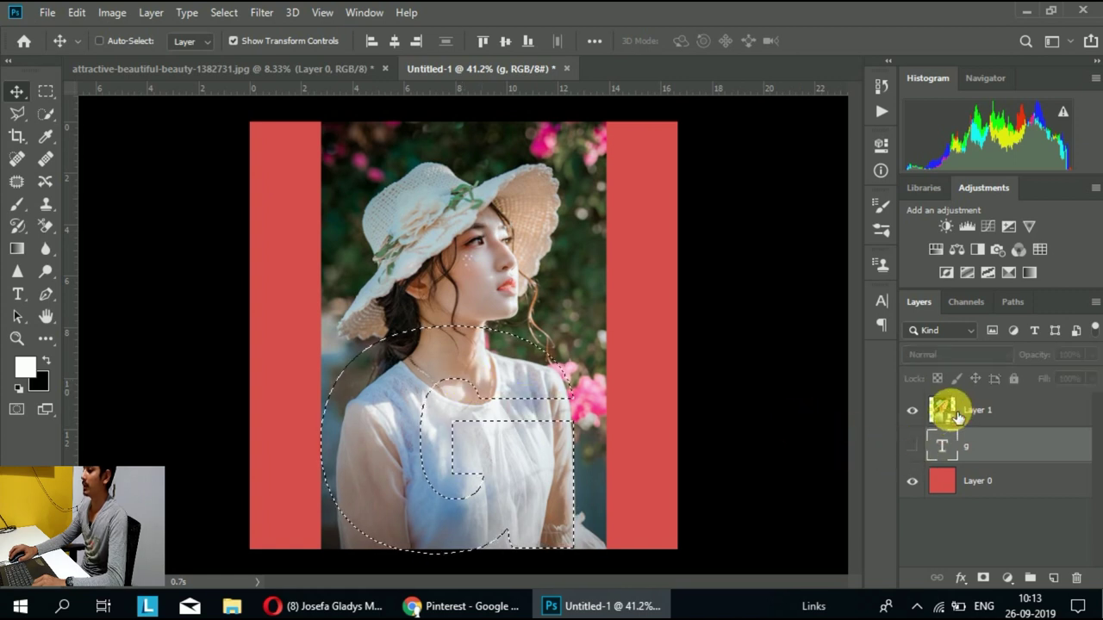
click(957, 417)
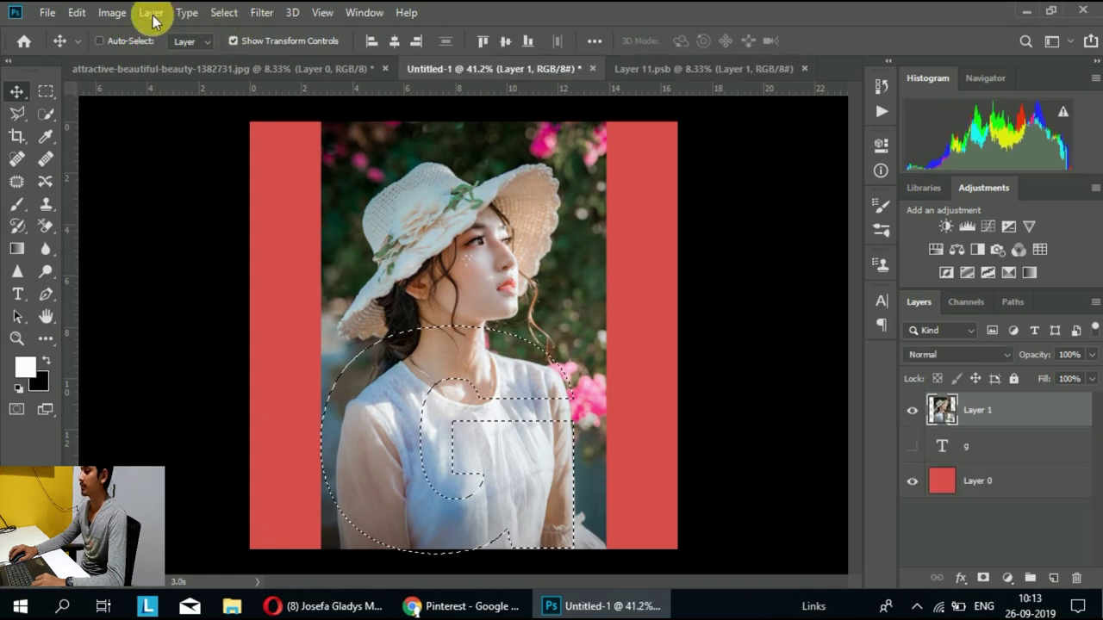
Add a Reveal Selection layer mask to Layer 1 so the photo shows only inside the G
click(154, 15)
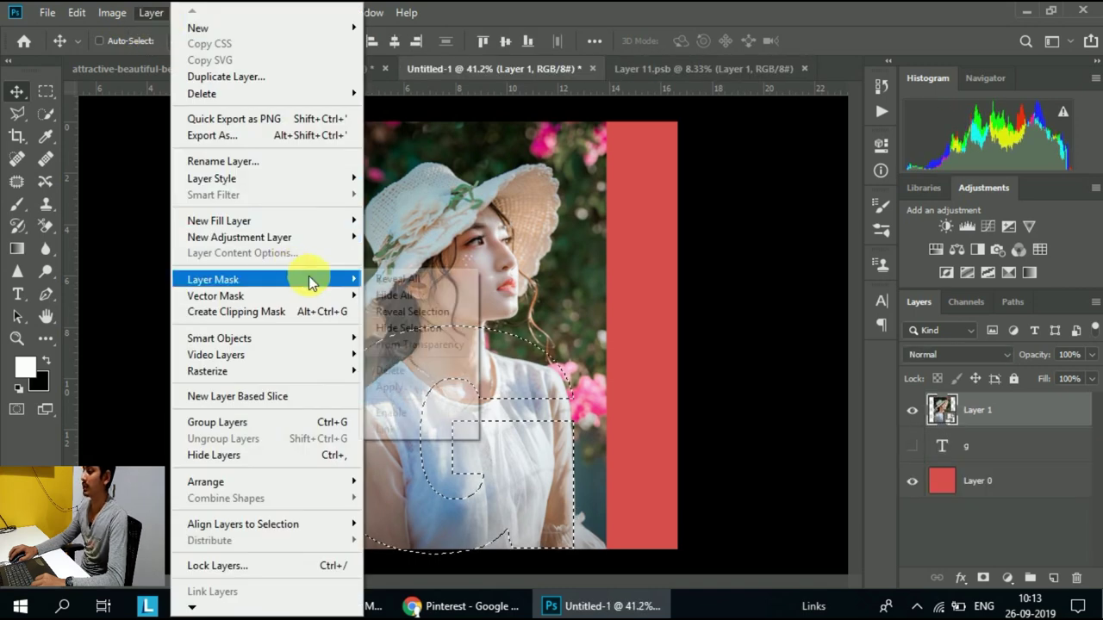
mouse_move(224, 280)
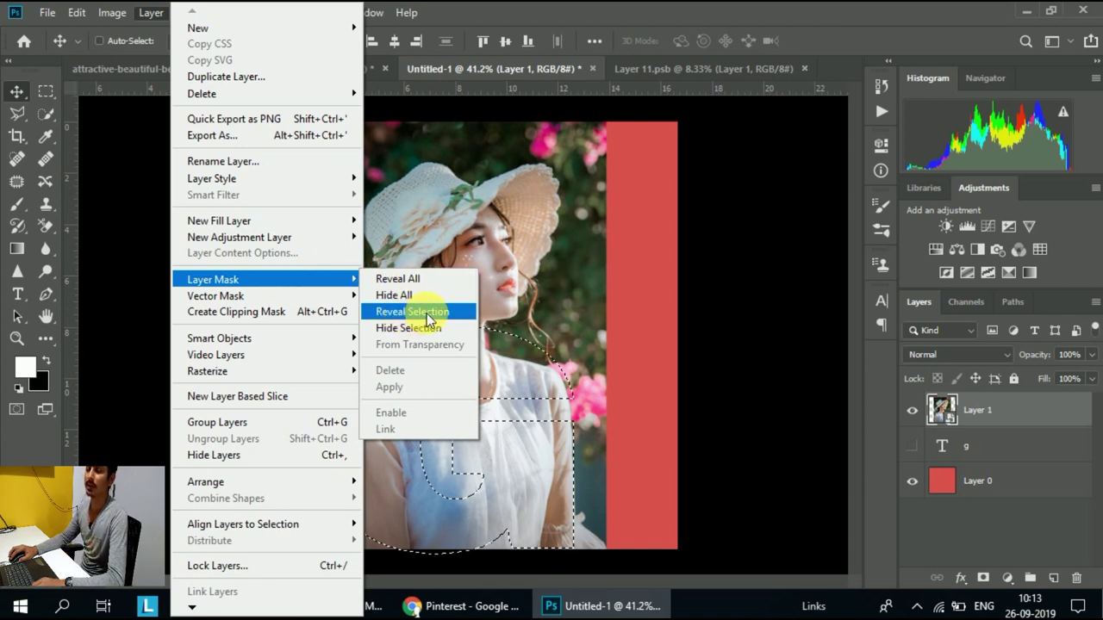
click(428, 316)
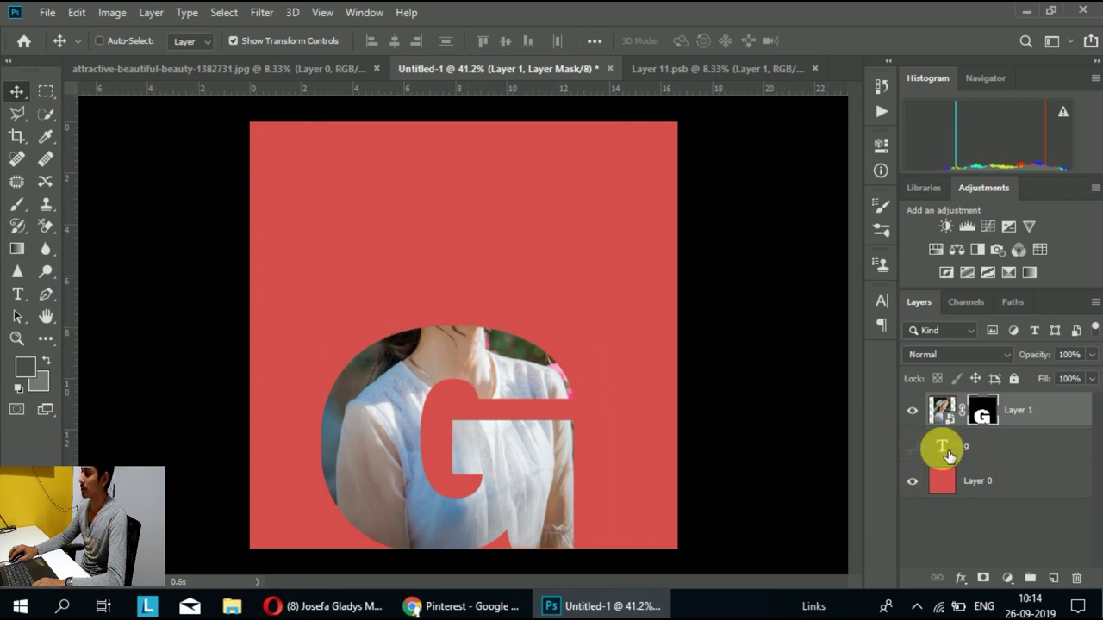
click(948, 454)
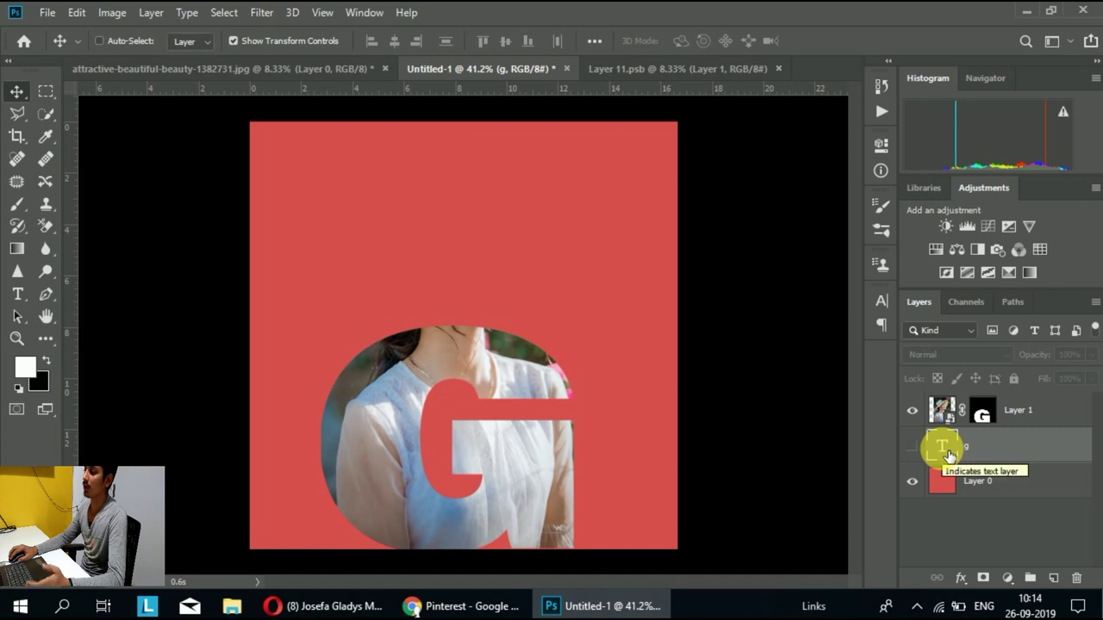
Reload the G selection on the photo's mask and set the foreground colour to near-black
ctrl+click(944, 448)
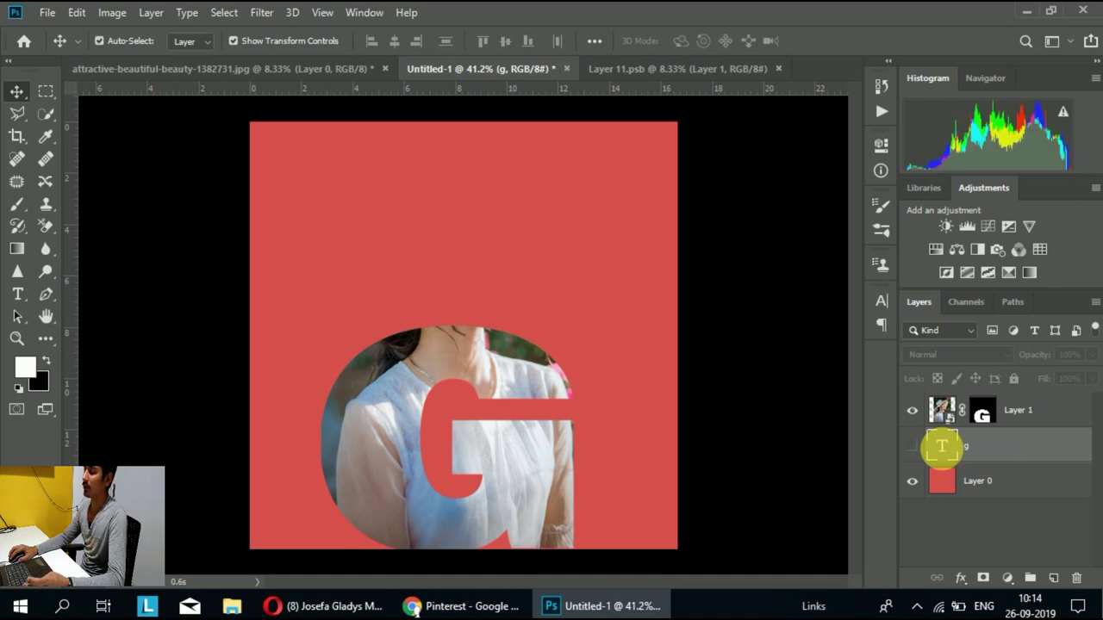
click(984, 412)
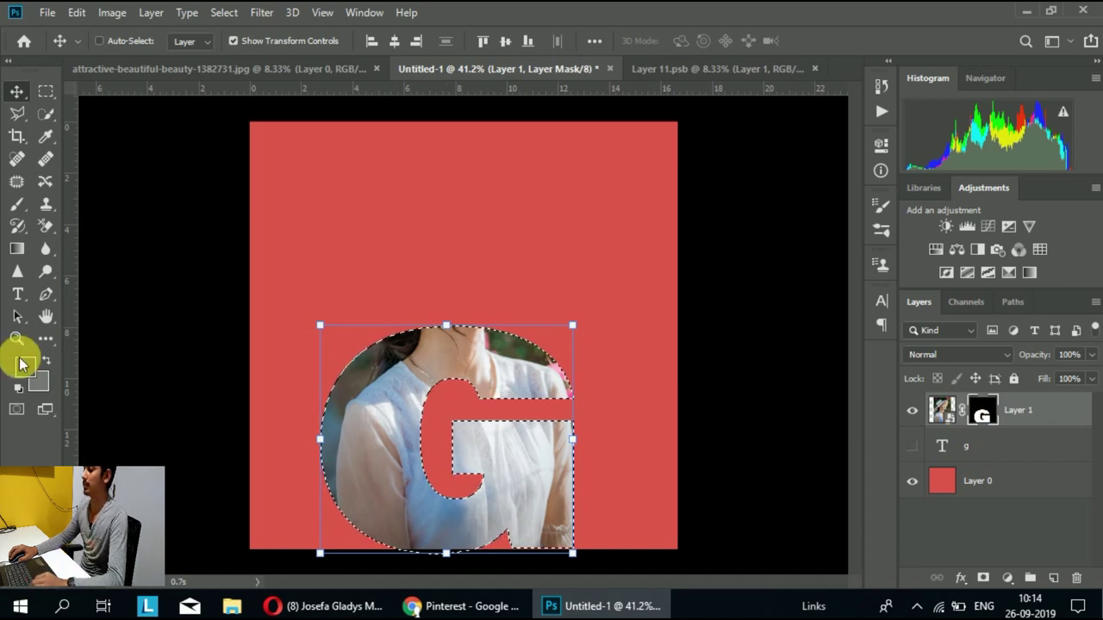
click(25, 369)
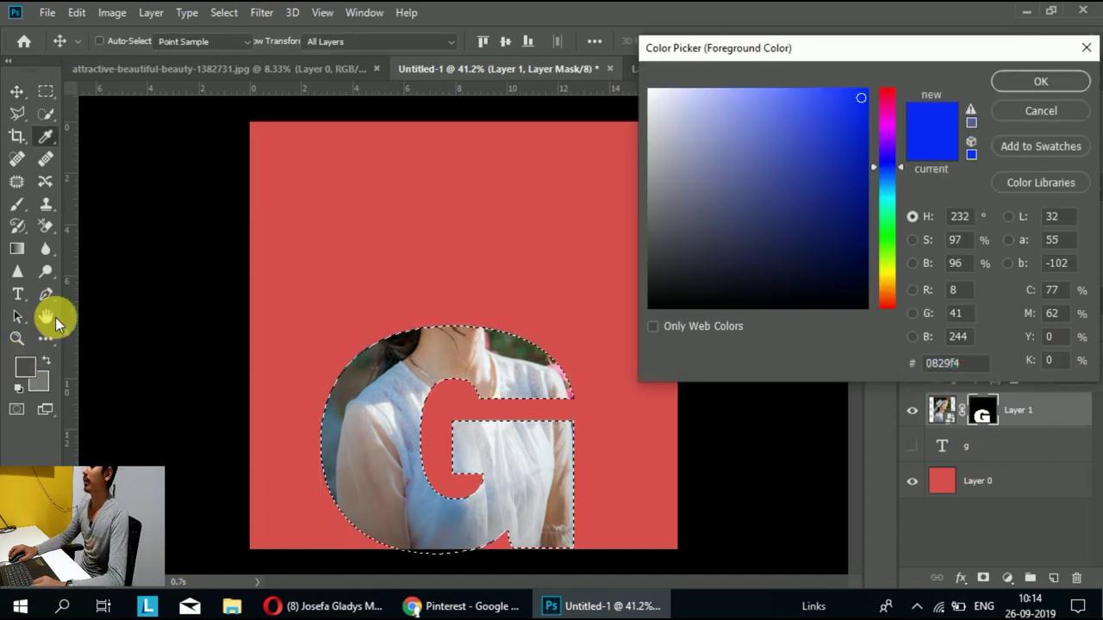
click(650, 304)
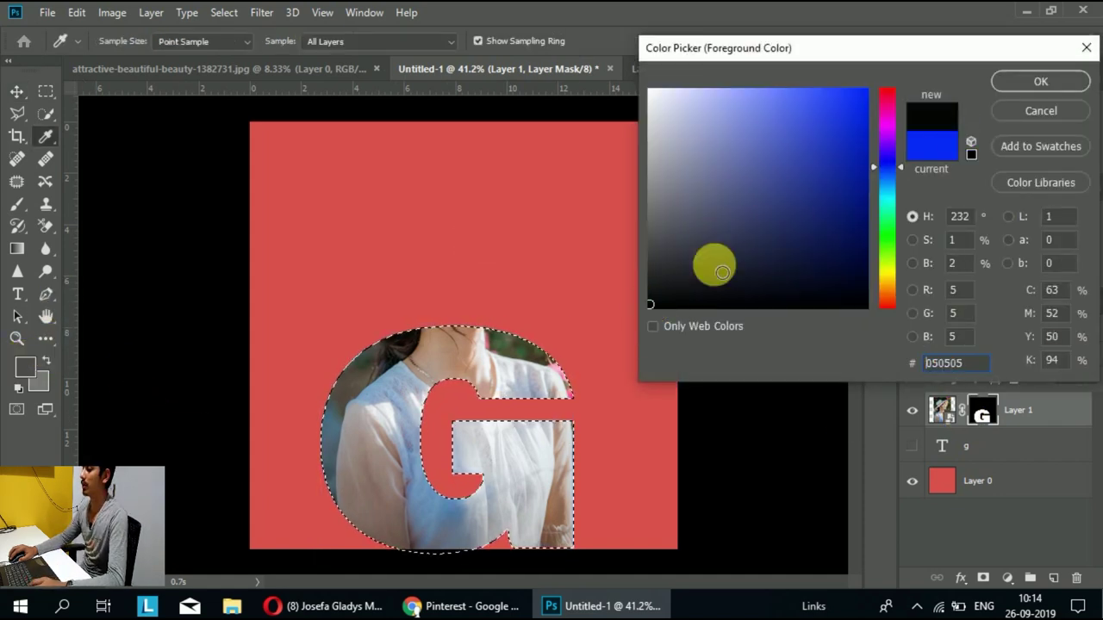
click(1009, 87)
key(v)
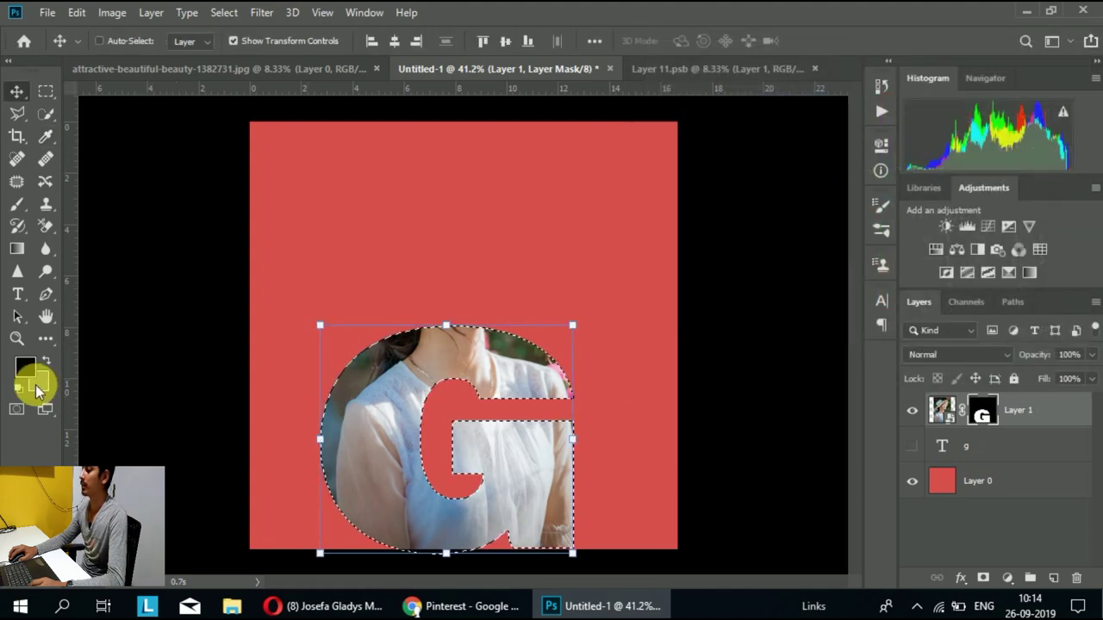
Set the background colour to near-white #fcfdfe
click(38, 385)
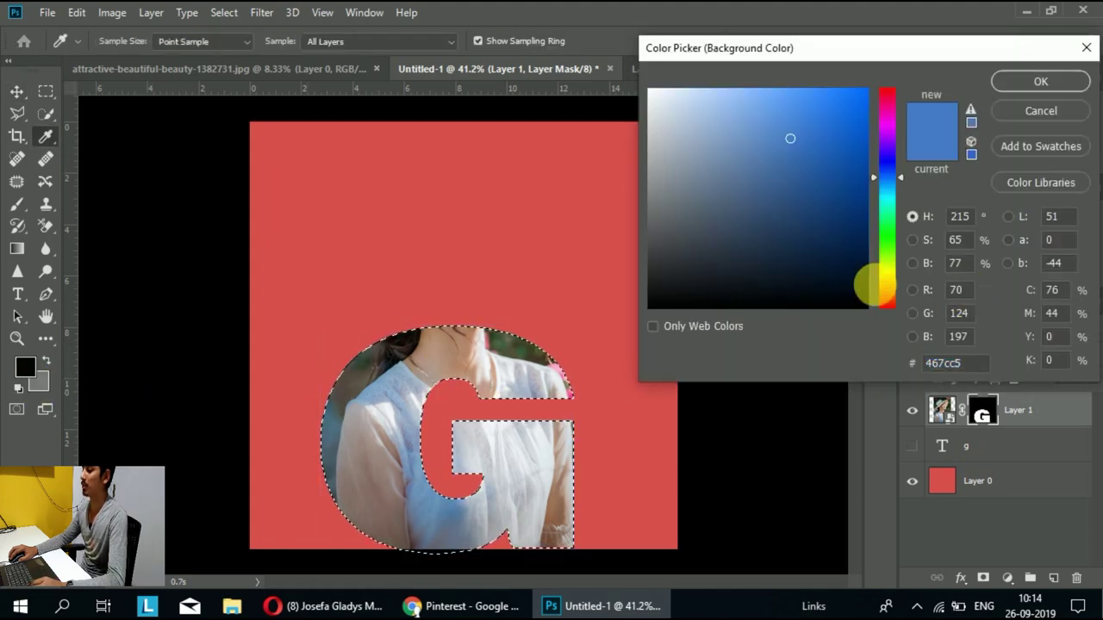
click(657, 97)
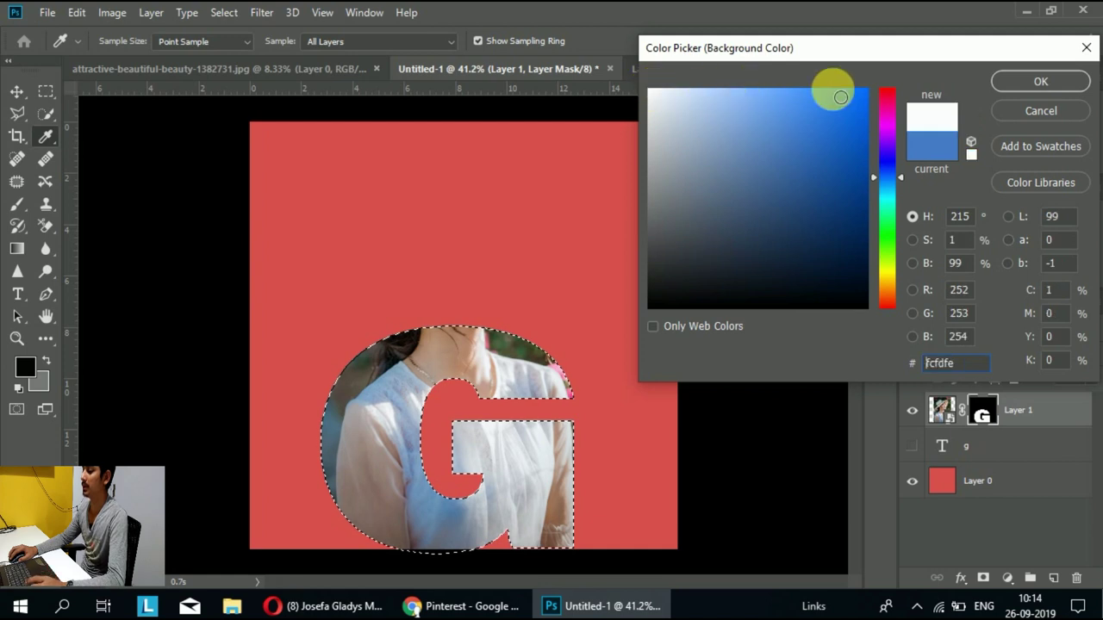
click(1019, 87)
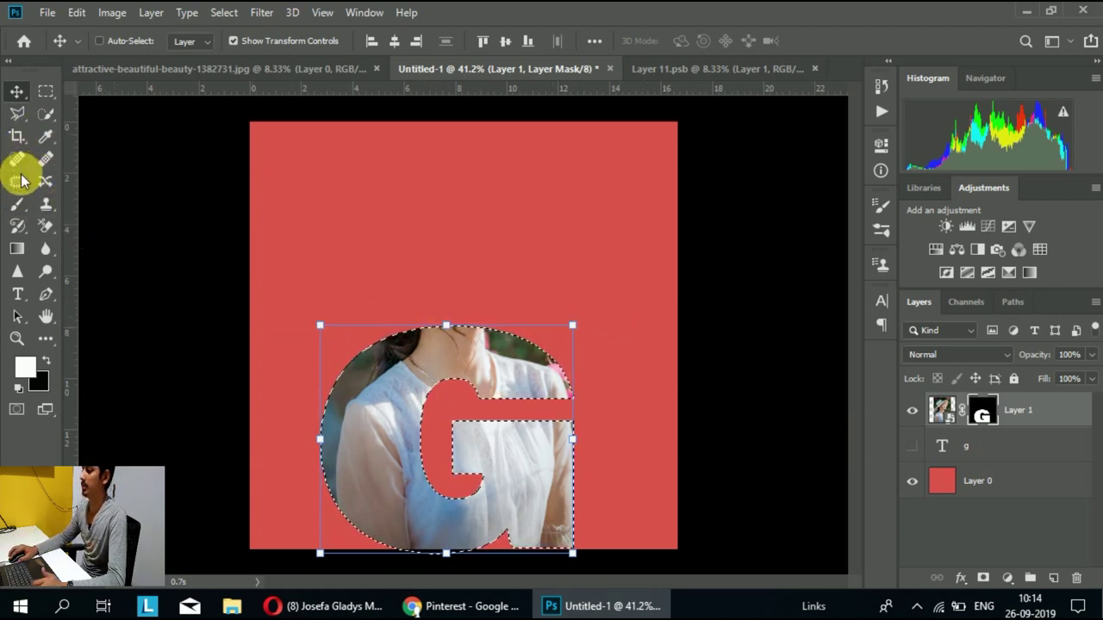
Switch to the Brush tool and set a soft round 130 px tip at 0% hardness
key(b)
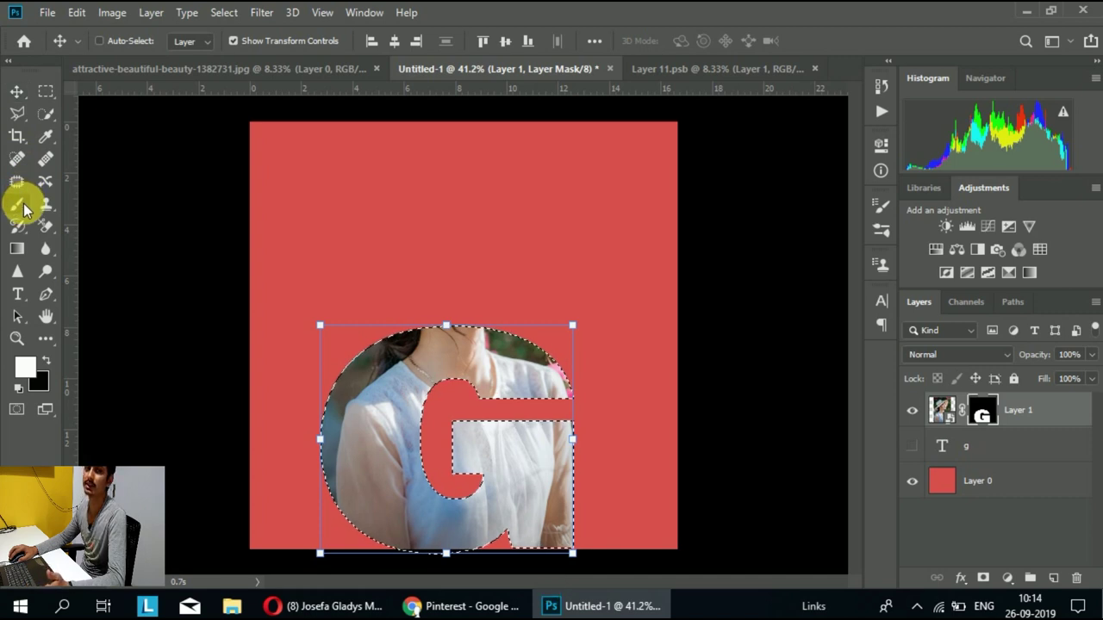
click(23, 208)
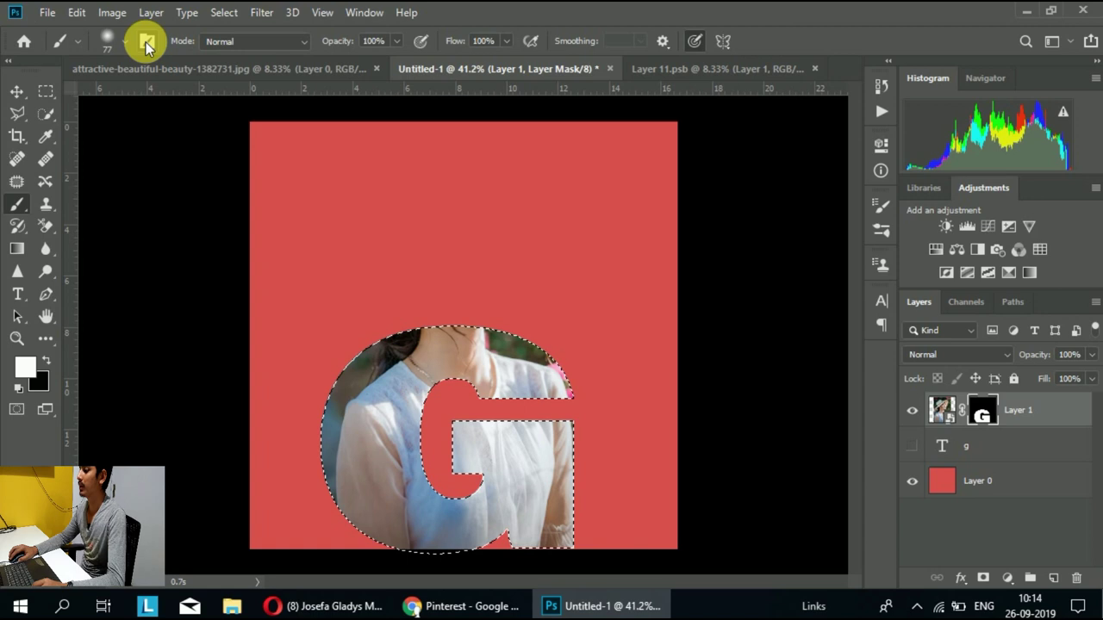
key(F5)
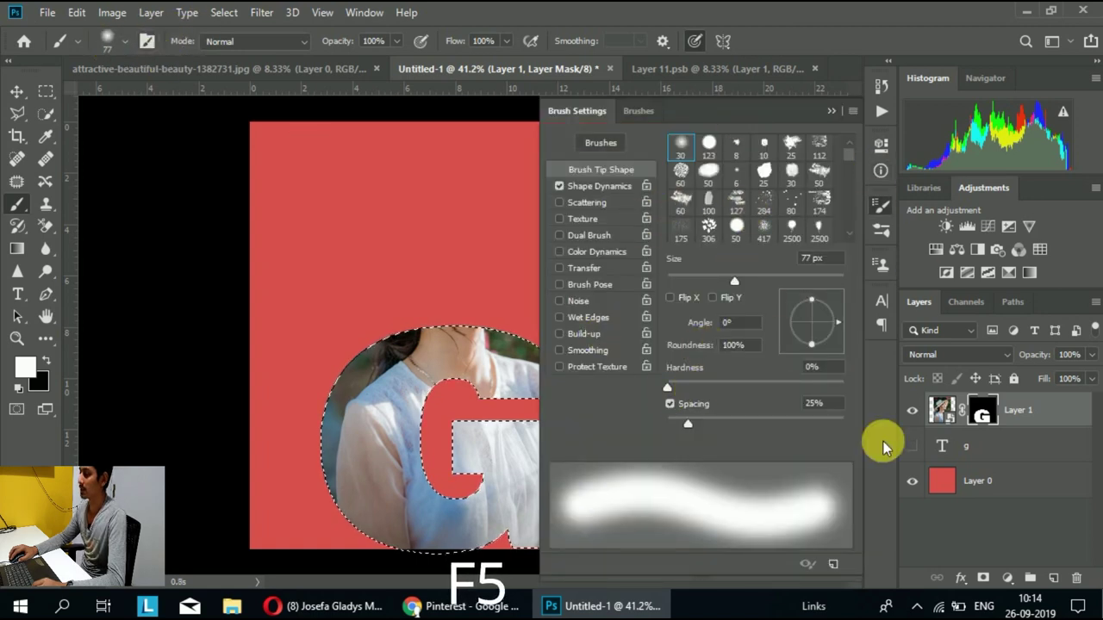
click(832, 112)
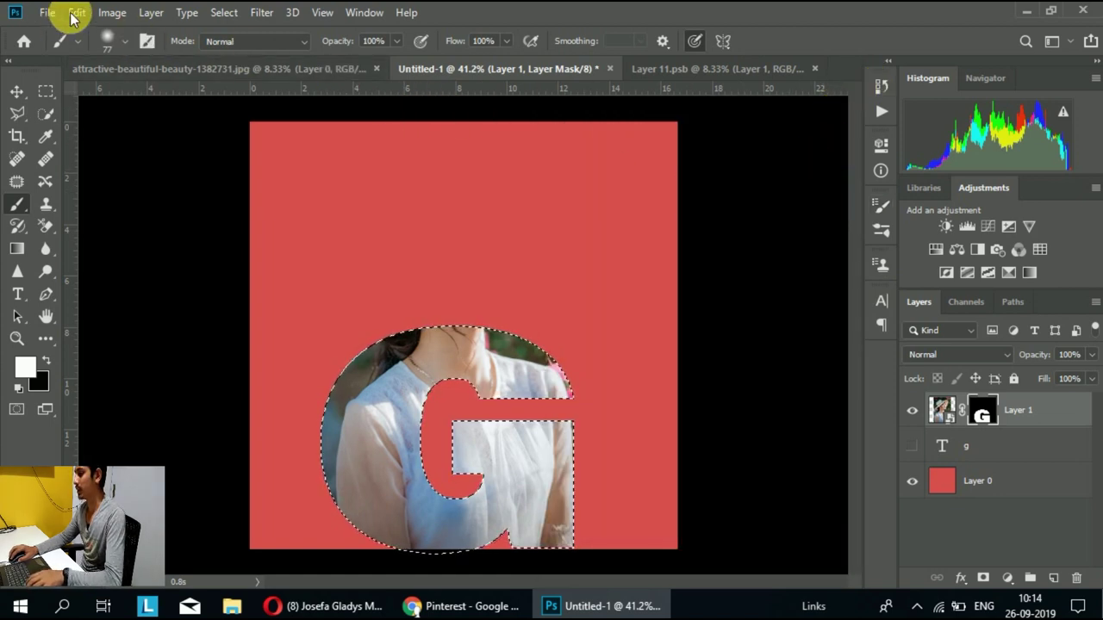
click(126, 45)
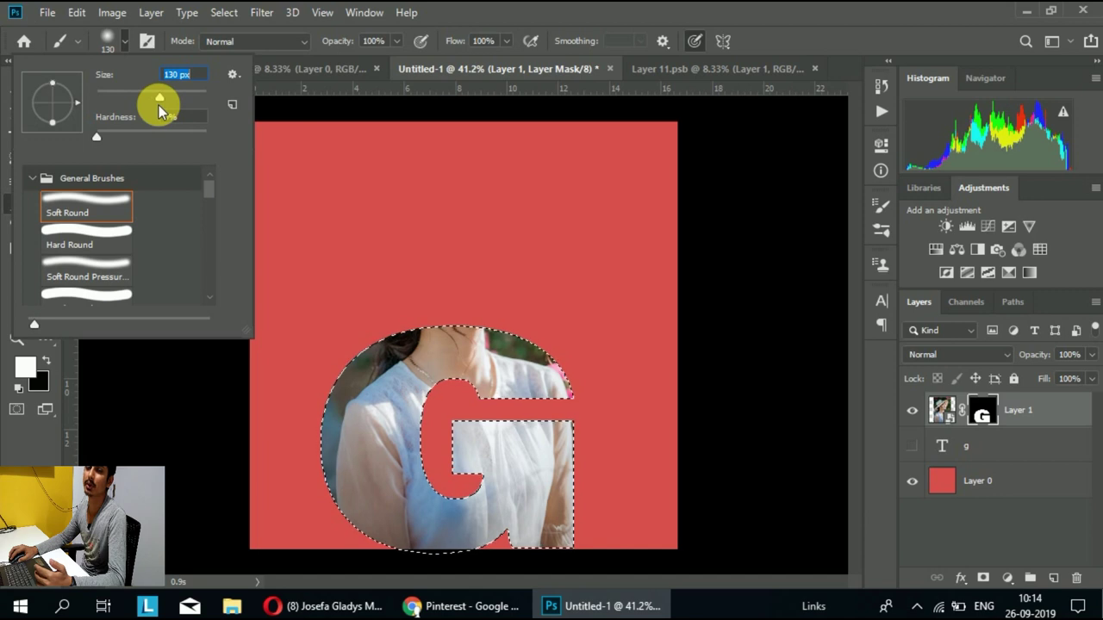
key(Return)
scroll(306, 261, up, 1)
Invert the selection and paint the mask to reveal the neck, hair, face, lips and nose above the G
scroll(306, 261, up, 1)
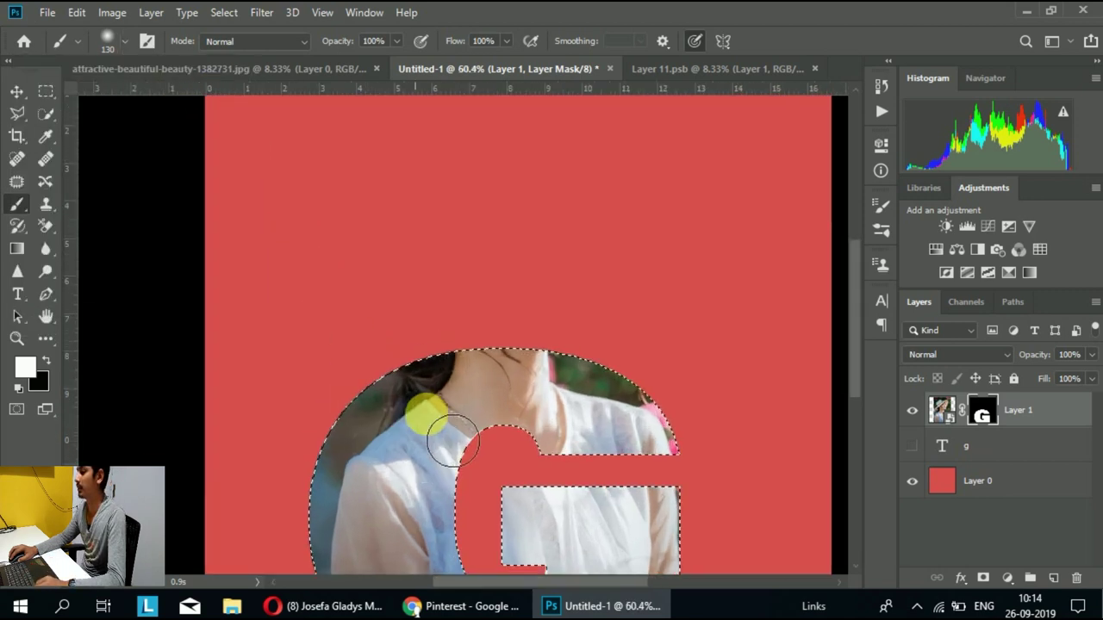
mouse_move(442, 401)
mouse_down()
mouse_move(462, 368)
mouse_move(468, 407)
mouse_move(503, 376)
mouse_up()
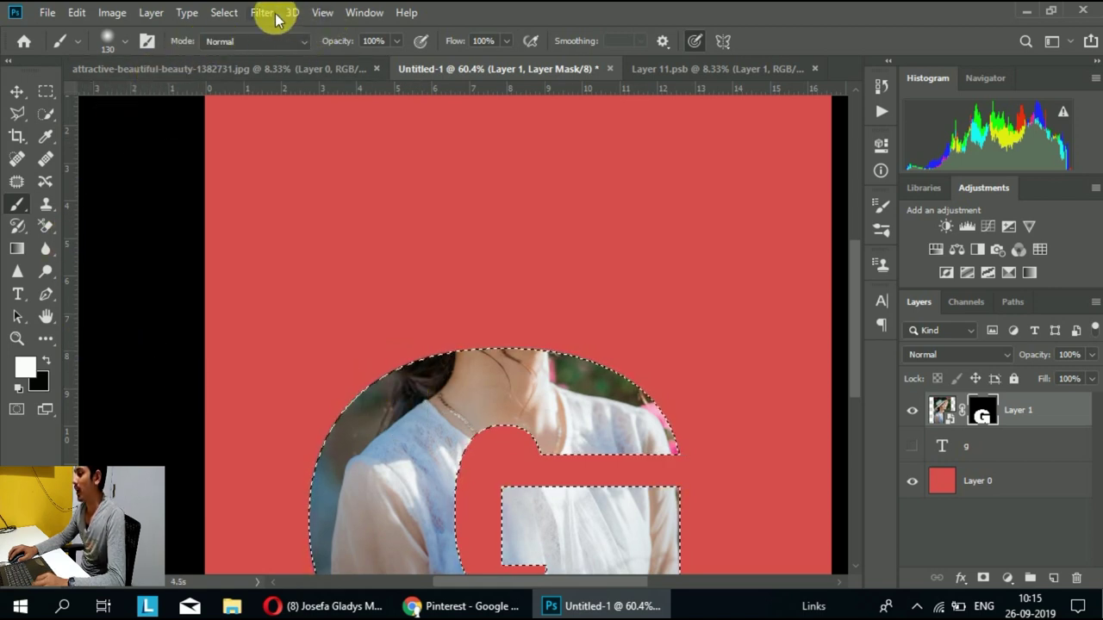
click(223, 12)
click(259, 78)
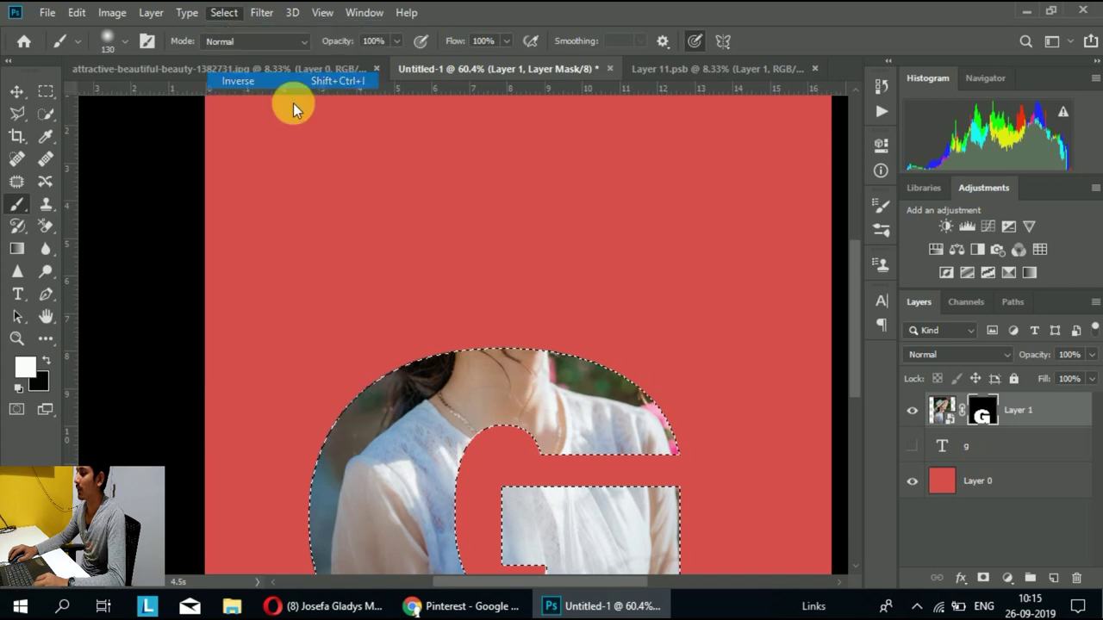
mouse_move(443, 366)
mouse_down()
mouse_move(509, 372)
mouse_move(452, 377)
mouse_move(453, 364)
mouse_move(488, 357)
mouse_move(575, 358)
mouse_up()
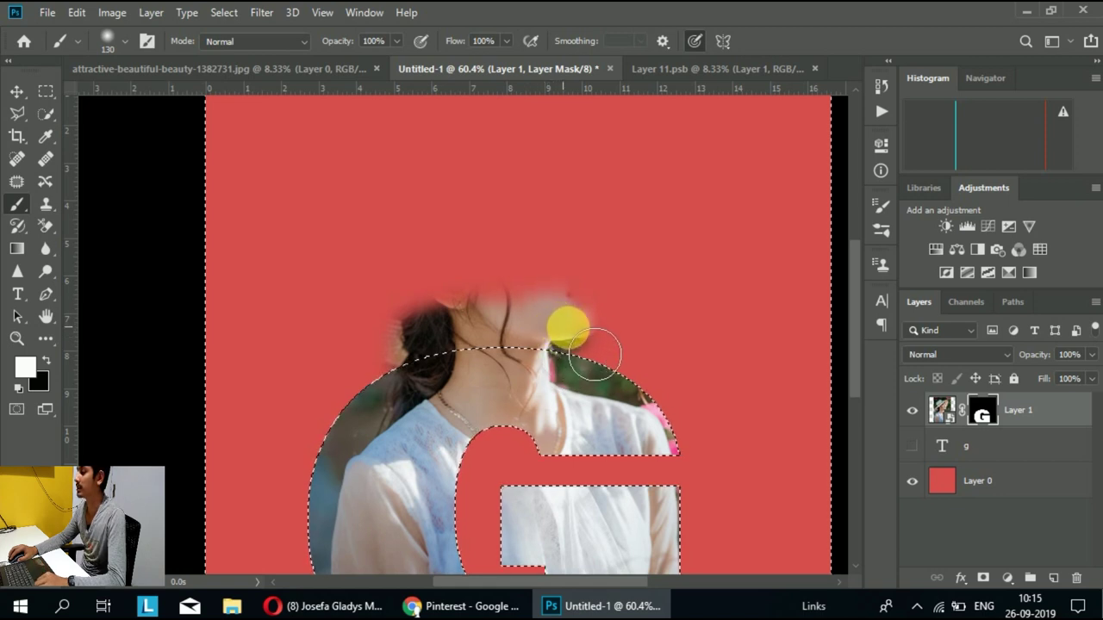
mouse_move(597, 354)
mouse_down()
mouse_move(601, 291)
mouse_move(620, 301)
mouse_move(633, 229)
mouse_move(600, 244)
mouse_move(894, 381)
mouse_up()
Nudge the photo slightly lower, then return to editing the layer mask
click(953, 414)
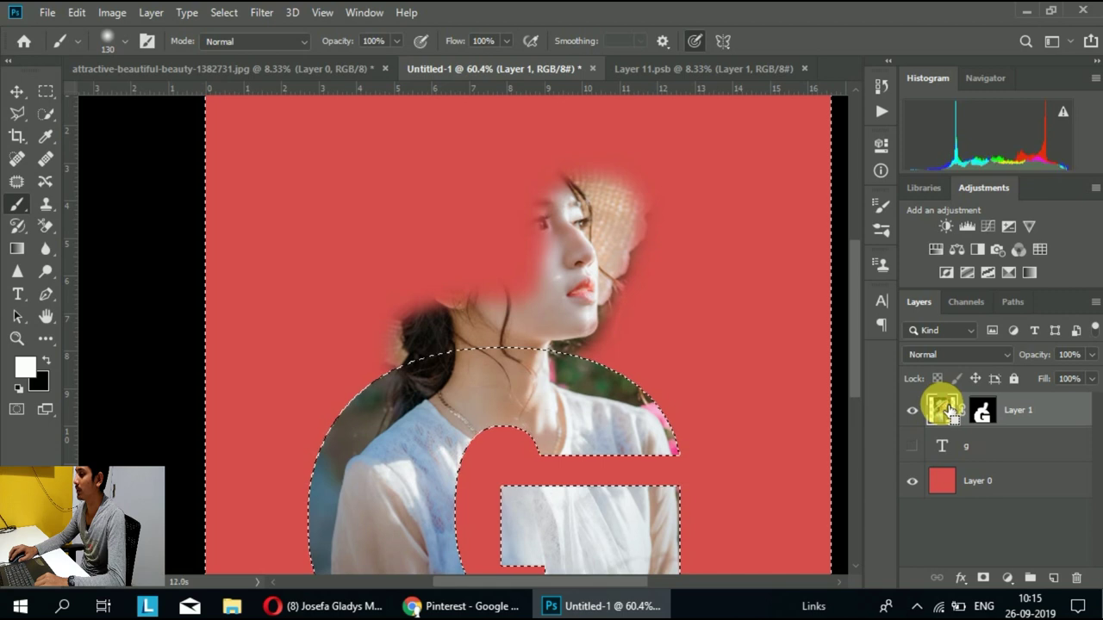
ctrl+click(948, 412)
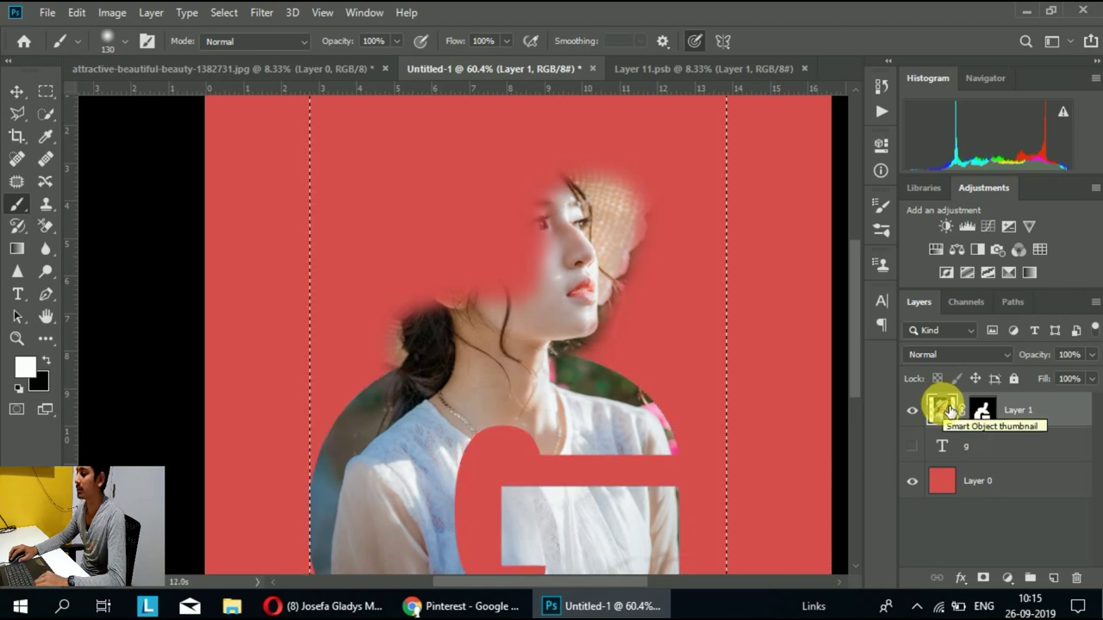
ctrl+click(948, 411)
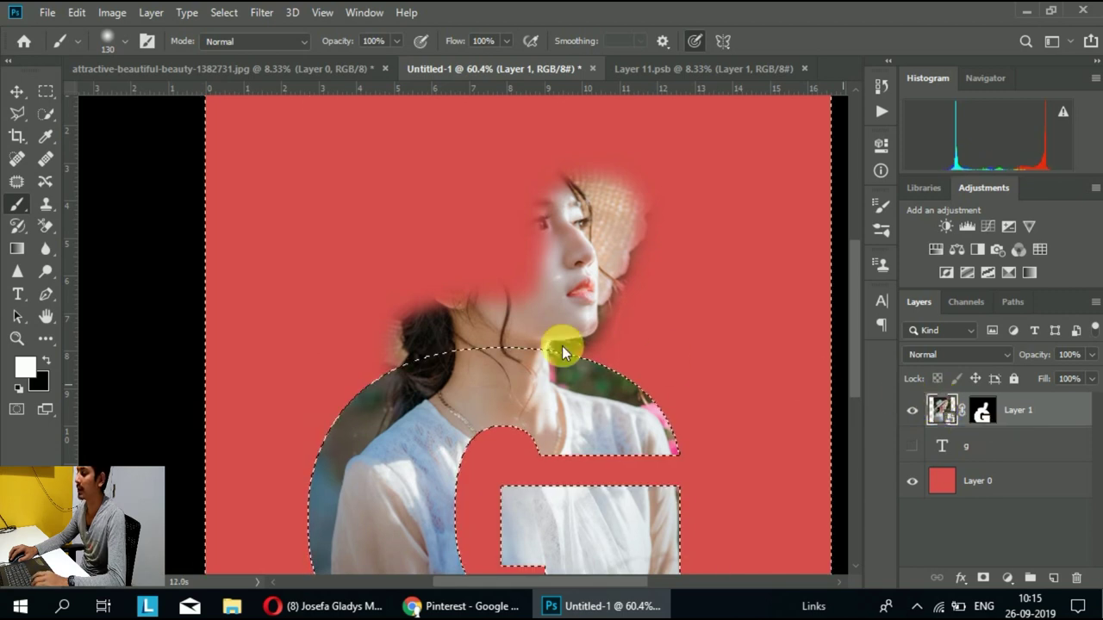
key(ctrl+z)
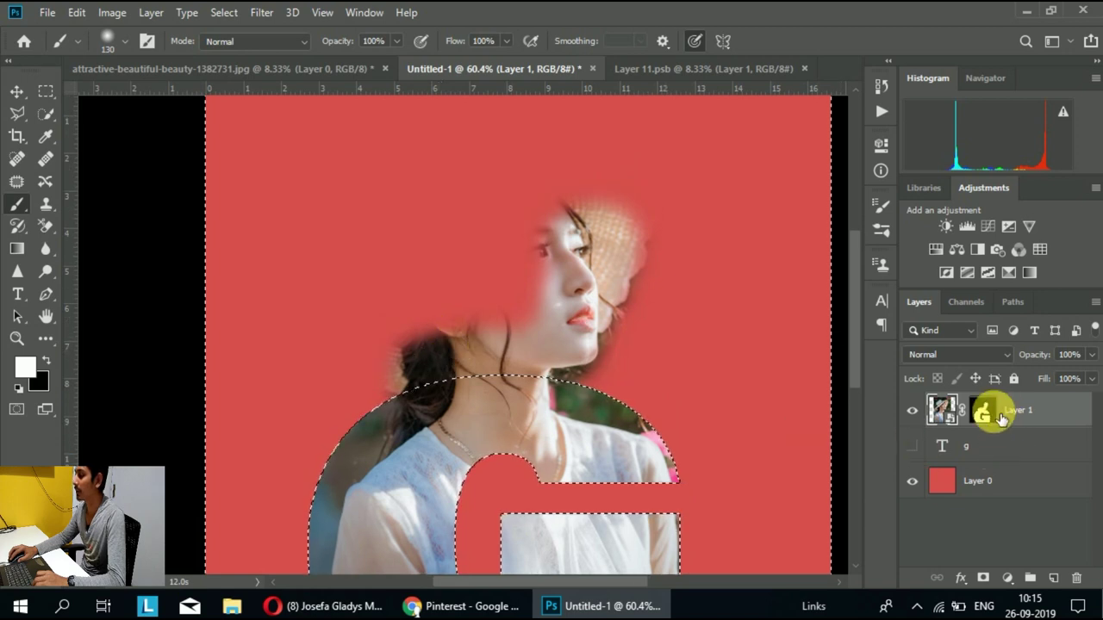
click(998, 419)
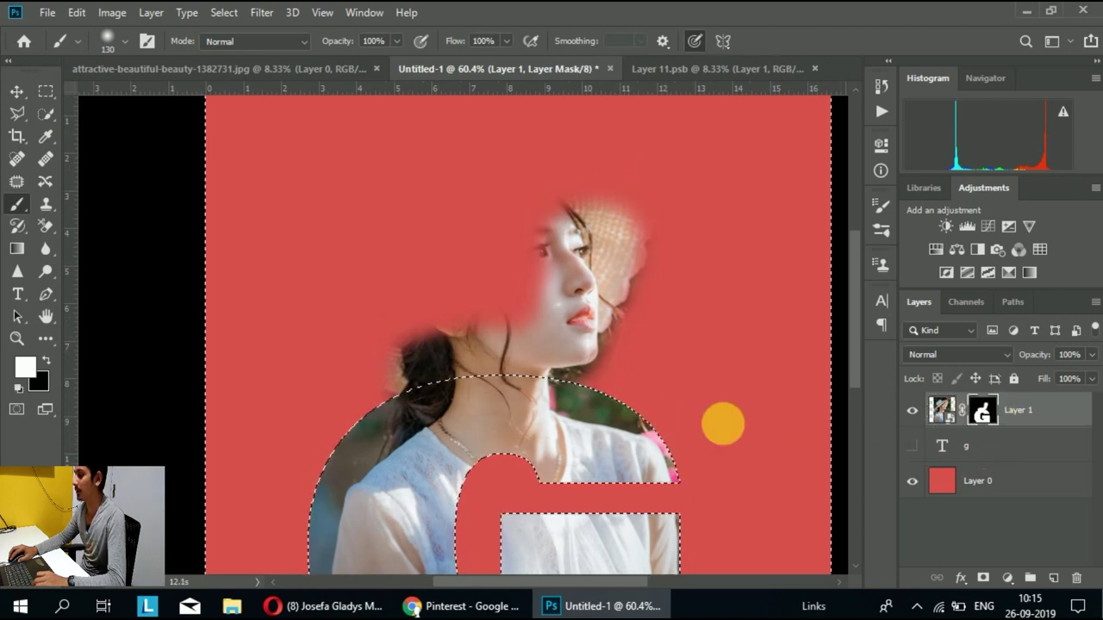
Paint the mask to reveal more hair, the white hat and brim, and the neck area
mouse_move(443, 364)
mouse_down()
mouse_move(455, 387)
mouse_move(426, 368)
mouse_up()
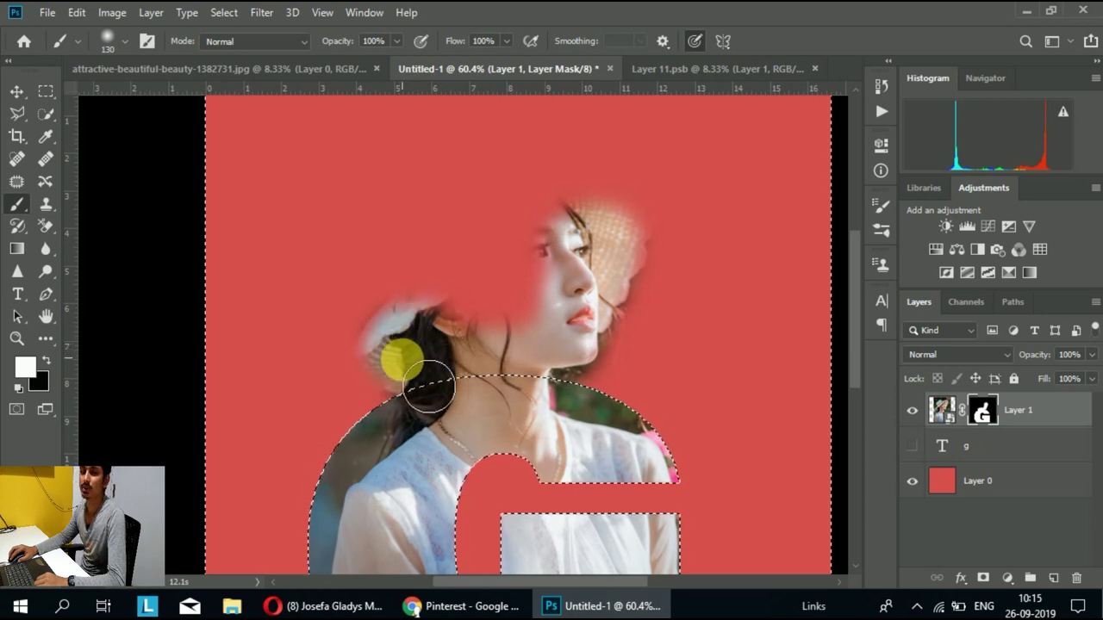
drag(426, 384, 461, 320)
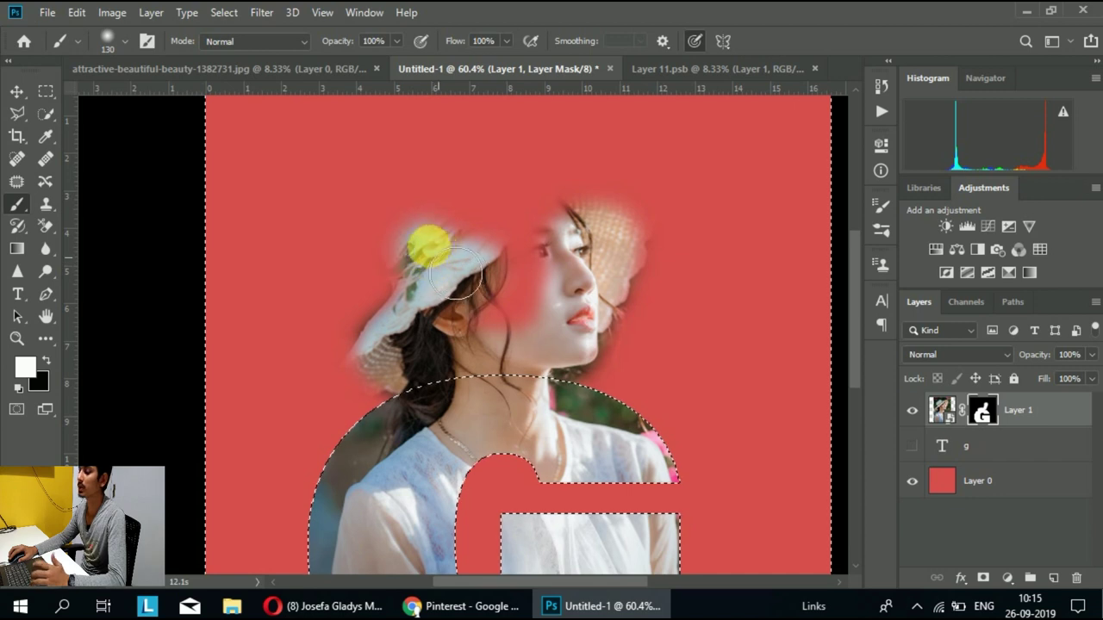
mouse_move(462, 320)
mouse_down()
mouse_move(437, 261)
mouse_move(448, 234)
mouse_move(515, 220)
mouse_move(477, 205)
mouse_move(535, 218)
mouse_move(541, 231)
mouse_move(614, 223)
mouse_move(653, 198)
mouse_move(635, 209)
mouse_move(648, 241)
mouse_move(574, 246)
mouse_move(485, 313)
mouse_move(480, 261)
mouse_move(468, 308)
mouse_move(399, 360)
mouse_up()
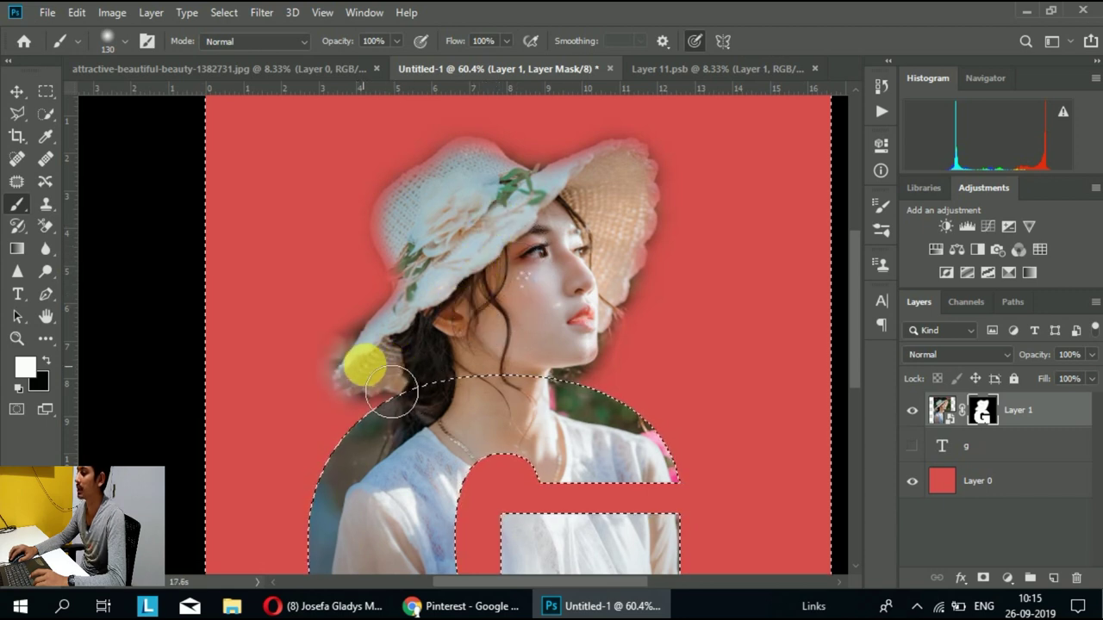
mouse_move(392, 392)
mouse_down()
mouse_move(421, 378)
mouse_move(552, 374)
mouse_up()
scroll(551, 345, down, 1)
scroll(548, 317, down, 1)
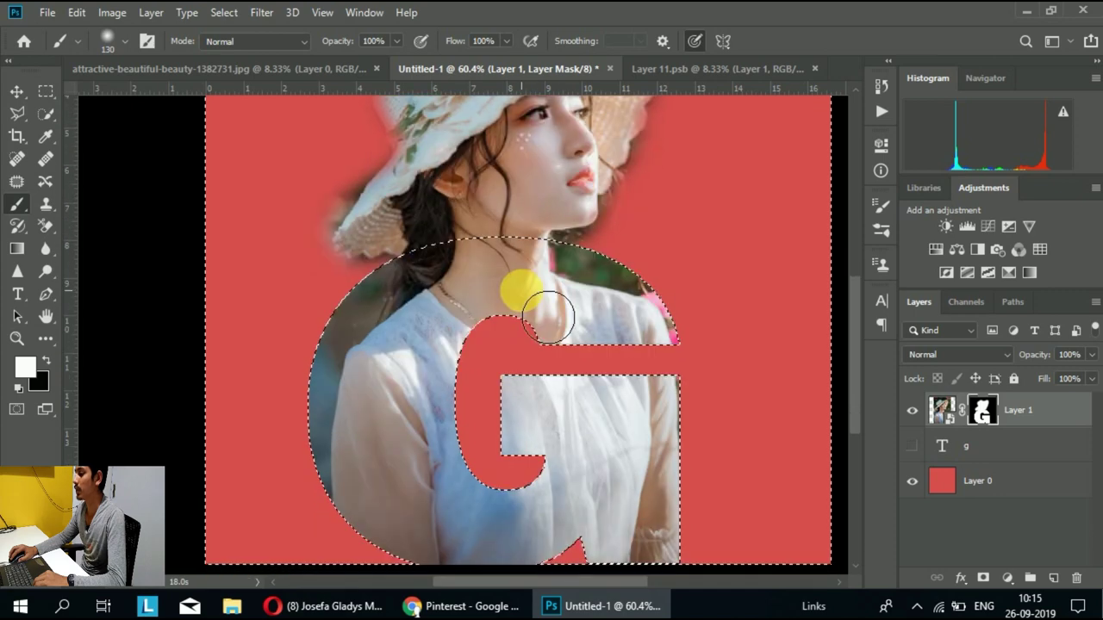
scroll(548, 317, up, 2)
scroll(543, 310, up, 1)
scroll(541, 330, up, 1)
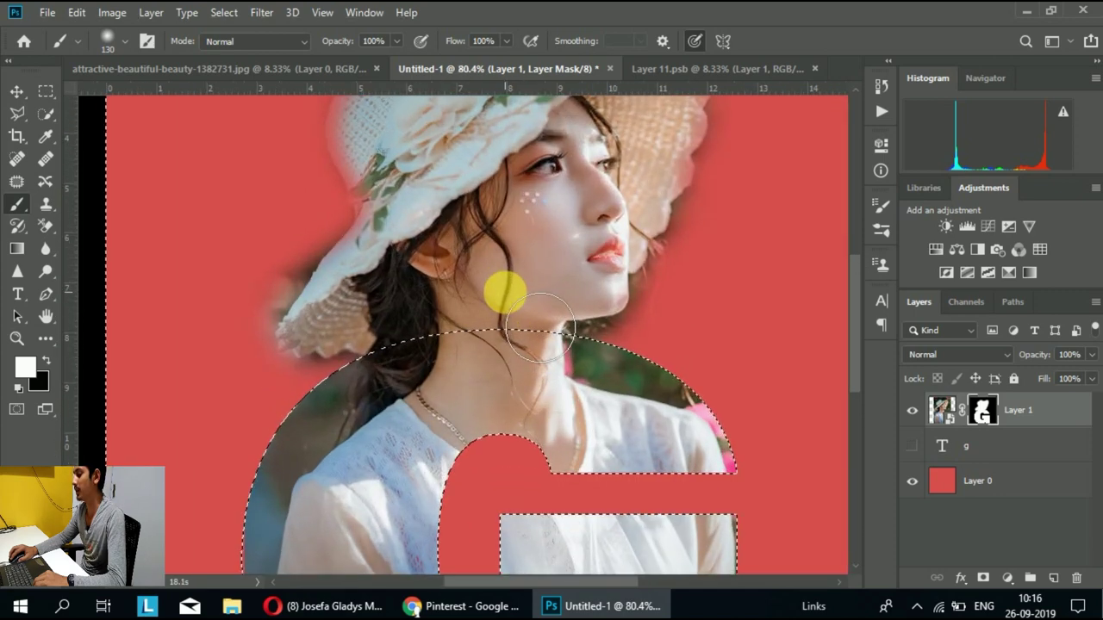
scroll(505, 293, up, 2)
drag(307, 314, 523, 325)
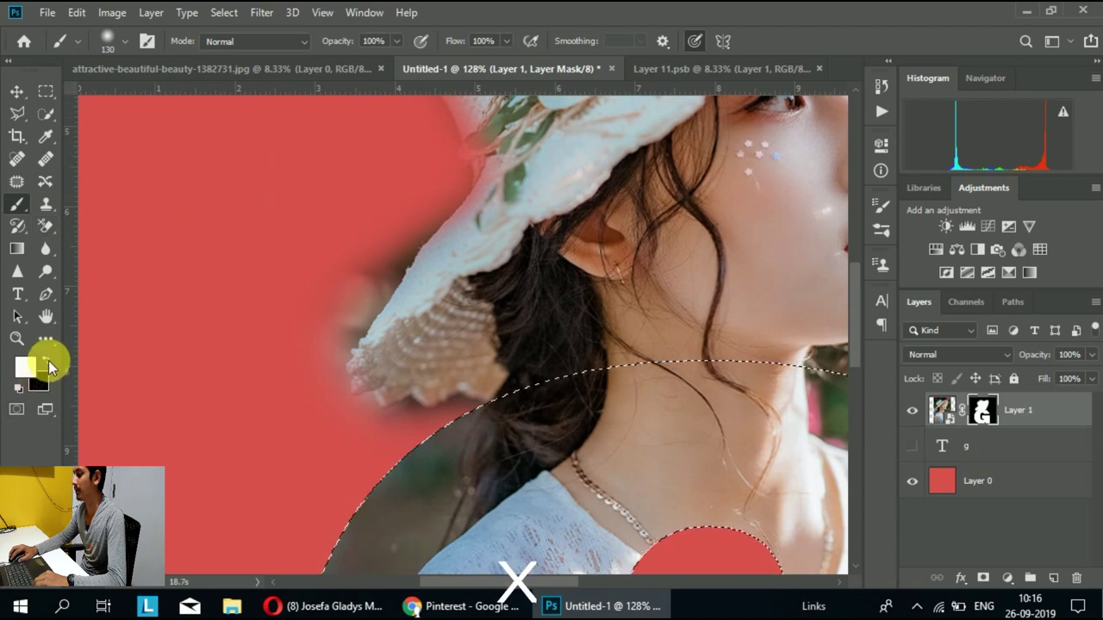
Paint black on the mask to hide the dark shadow beside the hat brim
click(48, 364)
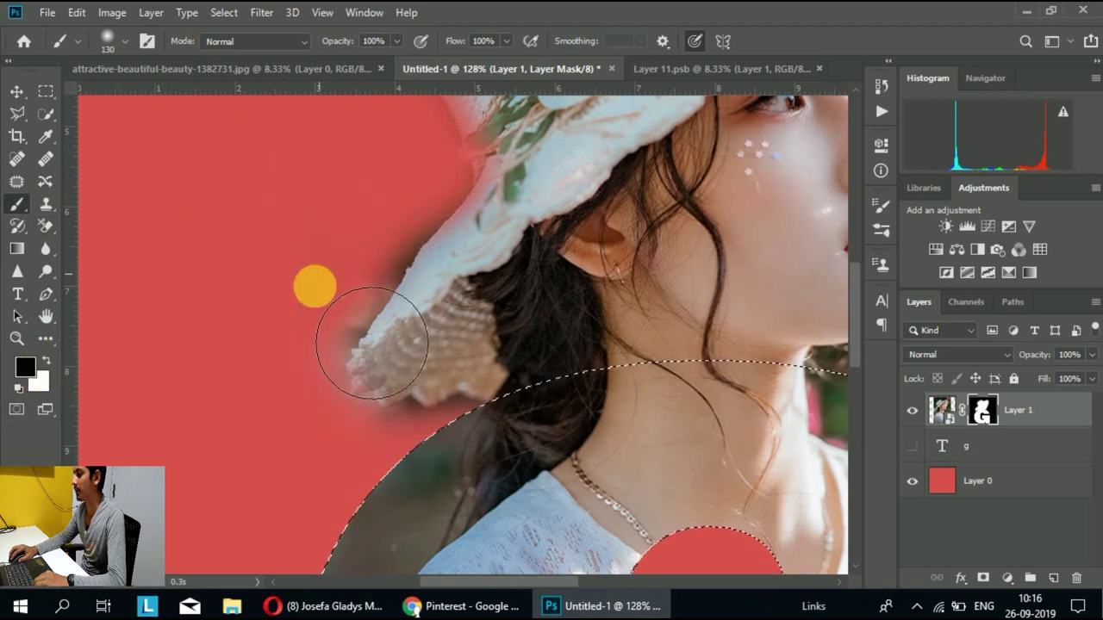
mouse_move(372, 343)
mouse_down()
mouse_move(440, 257)
mouse_move(433, 286)
mouse_move(379, 357)
mouse_move(372, 350)
mouse_move(342, 459)
mouse_move(362, 488)
mouse_move(488, 501)
mouse_up()
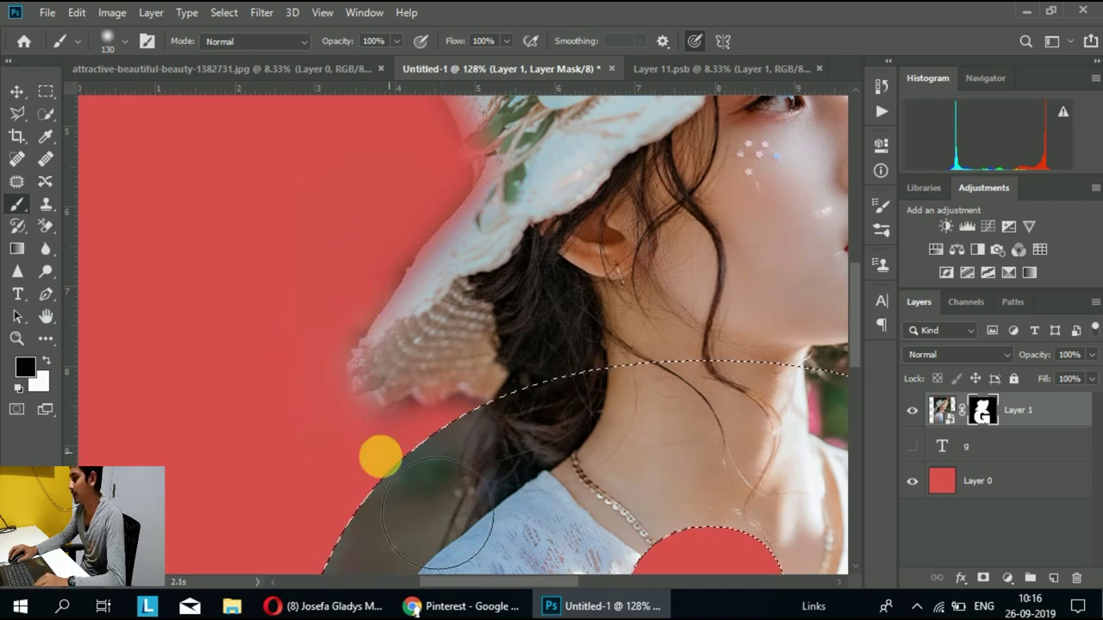
drag(511, 392, 207, 379)
mouse_move(715, 430)
mouse_down()
mouse_move(468, 455)
mouse_move(369, 515)
mouse_move(683, 237)
mouse_up()
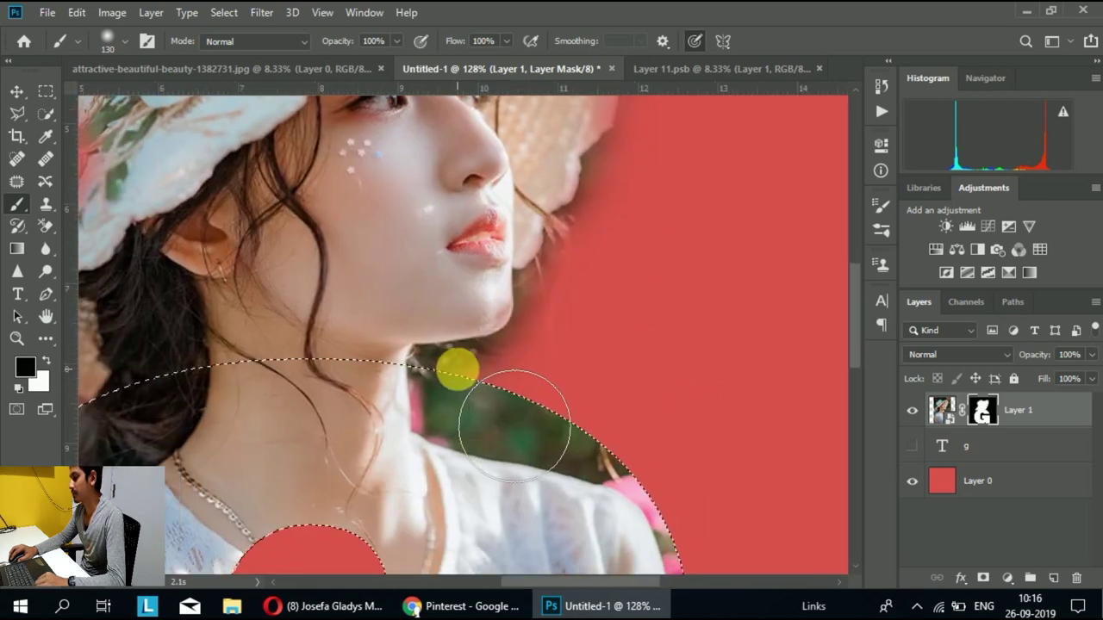
drag(457, 371, 540, 452)
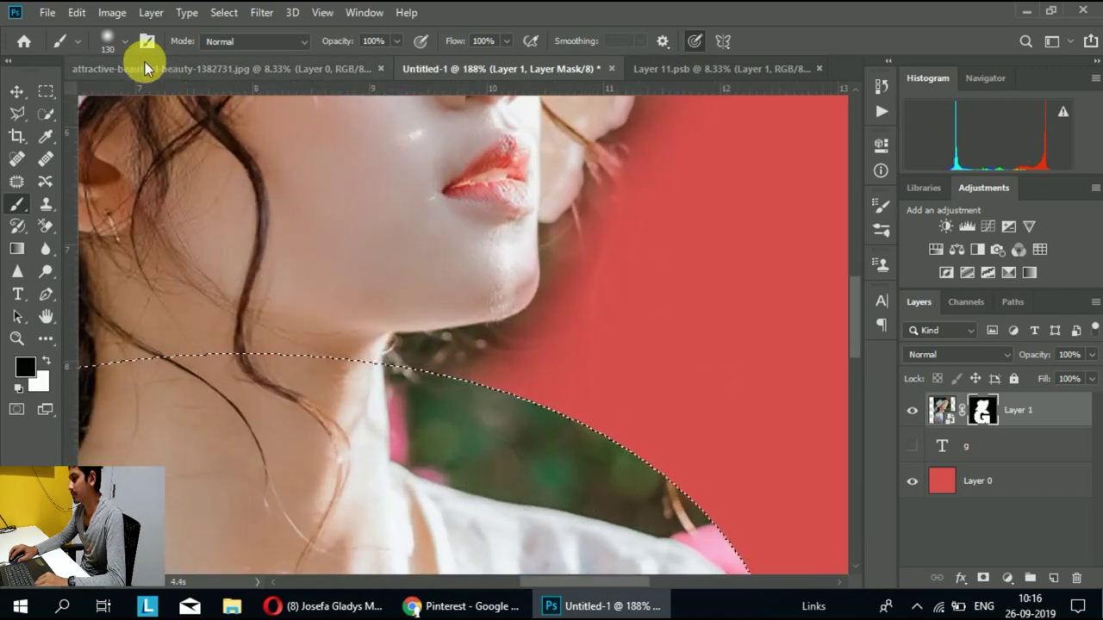
Shrink the brush to 86 px and frame the face, hat brim and eye
click(124, 42)
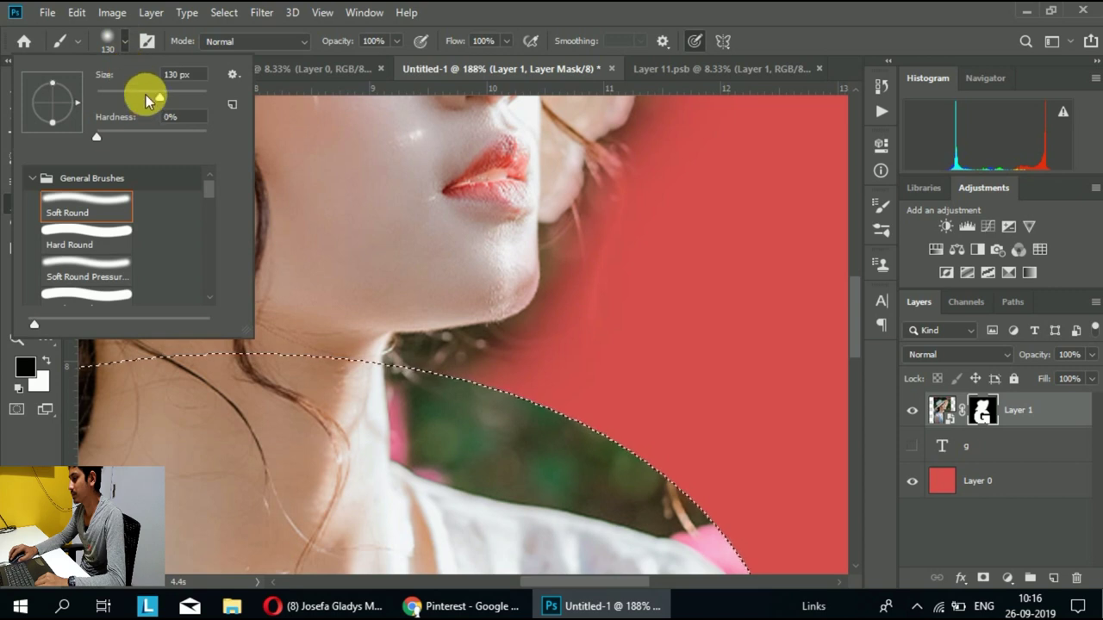
click(635, 405)
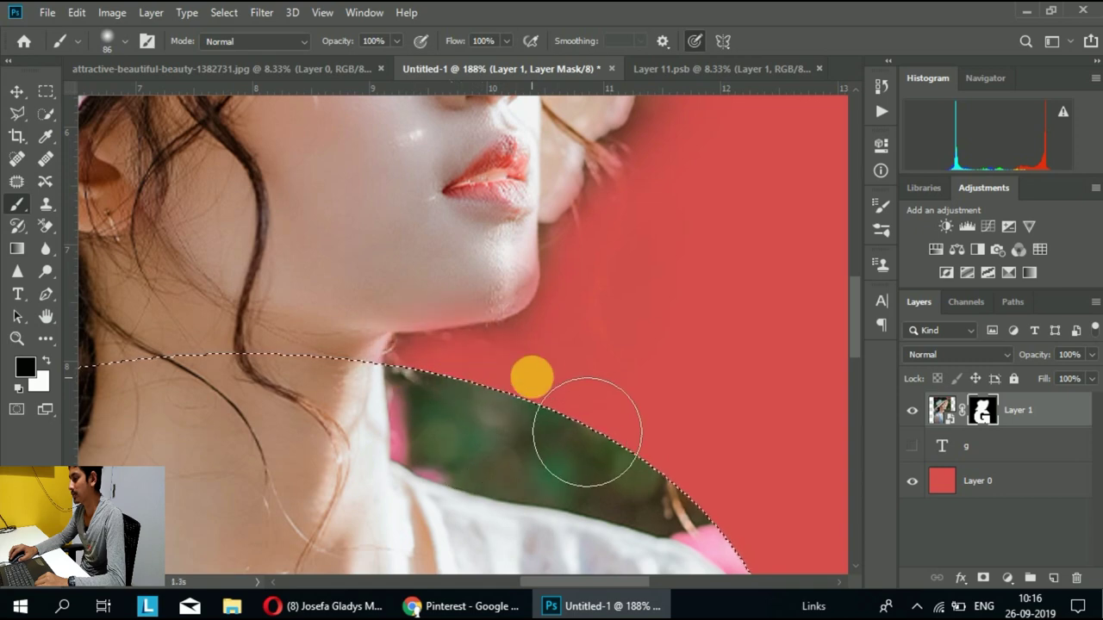
mouse_move(673, 319)
mouse_down()
mouse_move(369, 344)
mouse_move(561, 344)
mouse_up()
scroll(517, 254, up, 5)
scroll(561, 344, up, 3)
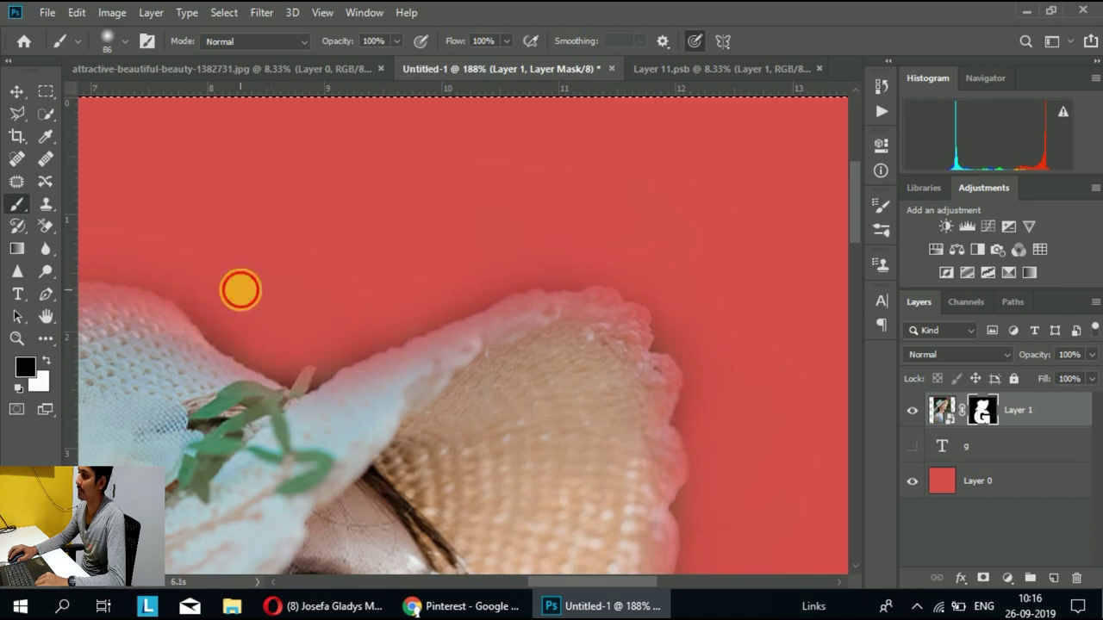
drag(239, 287, 542, 278)
scroll(337, 311, down, 3)
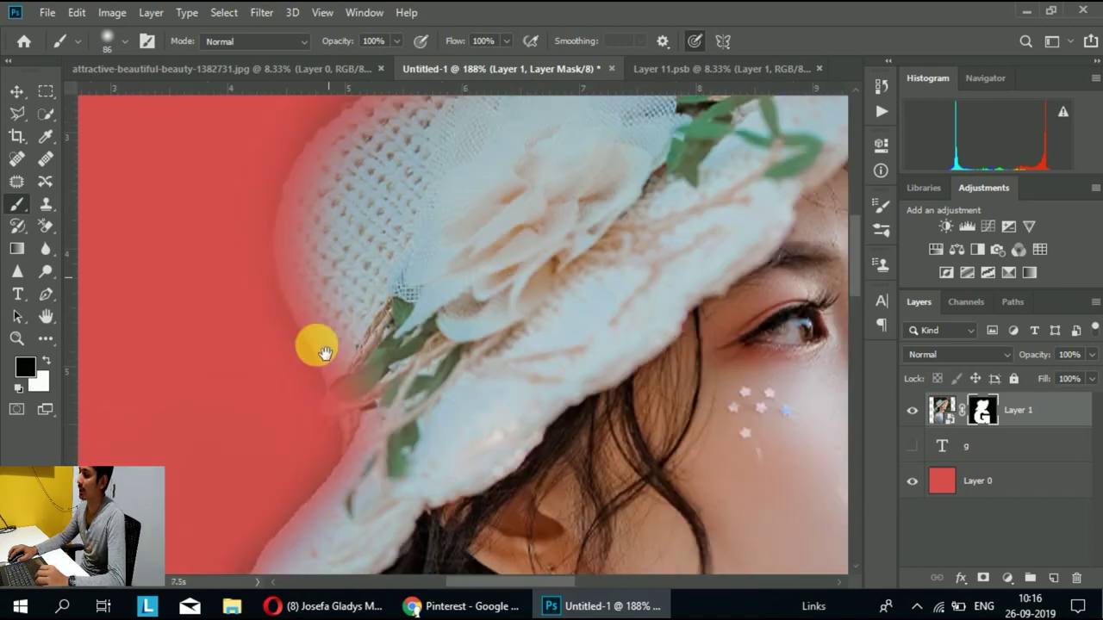
scroll(320, 350, down, 5)
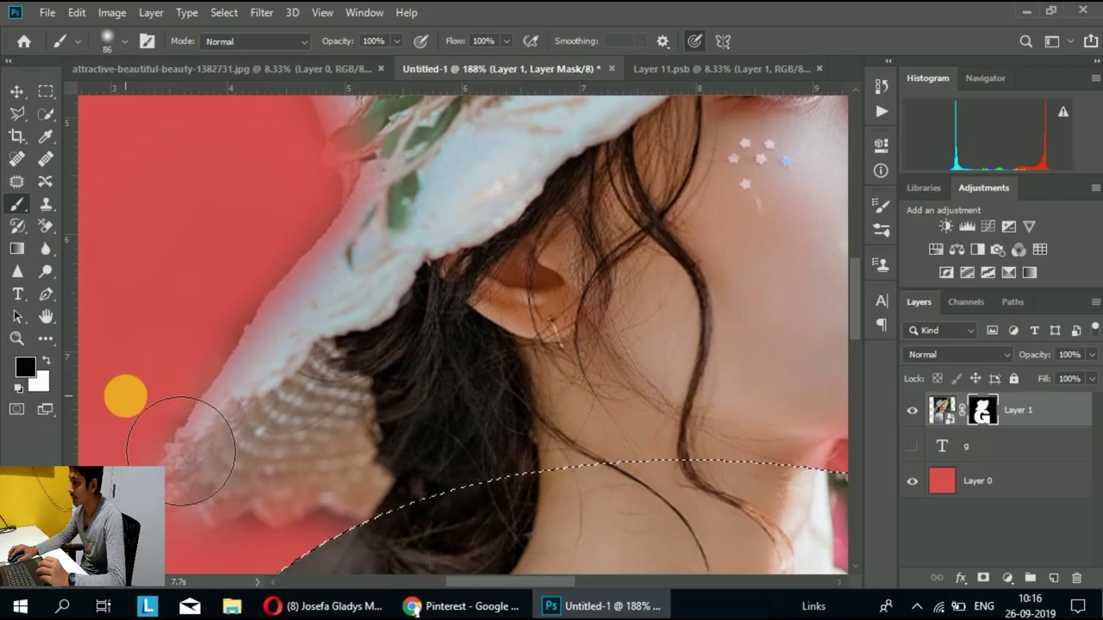
scroll(369, 354, down, 5)
Reveal the hat's top, crown and right brim edge, and refine the lower brim edge
scroll(373, 357, up, 1)
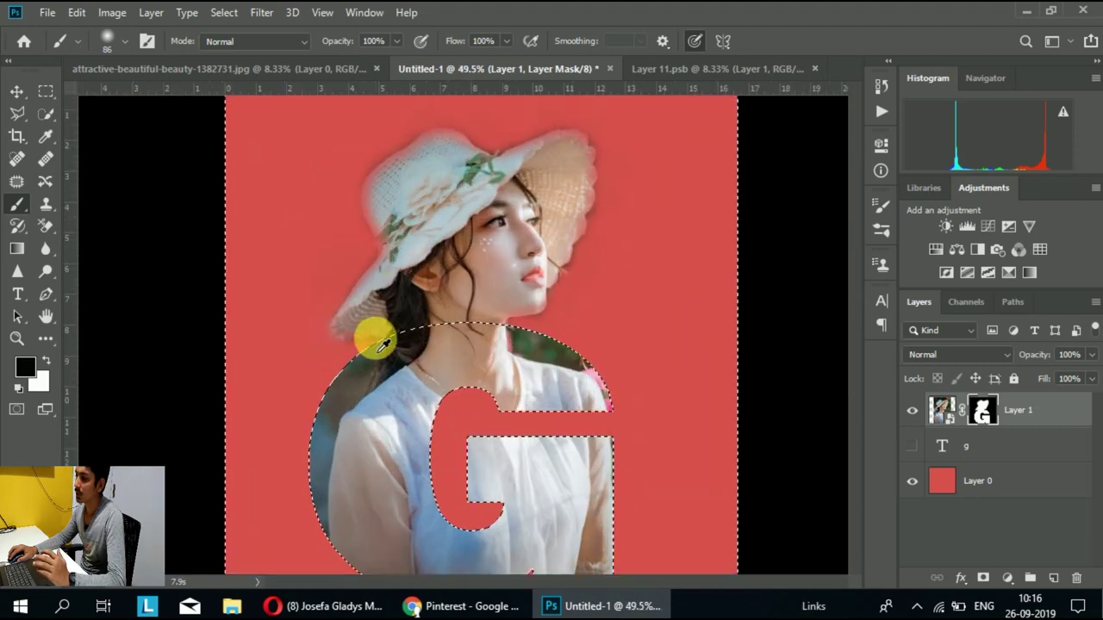
scroll(370, 341, up, 2)
scroll(371, 336, up, 1)
drag(352, 326, 405, 241)
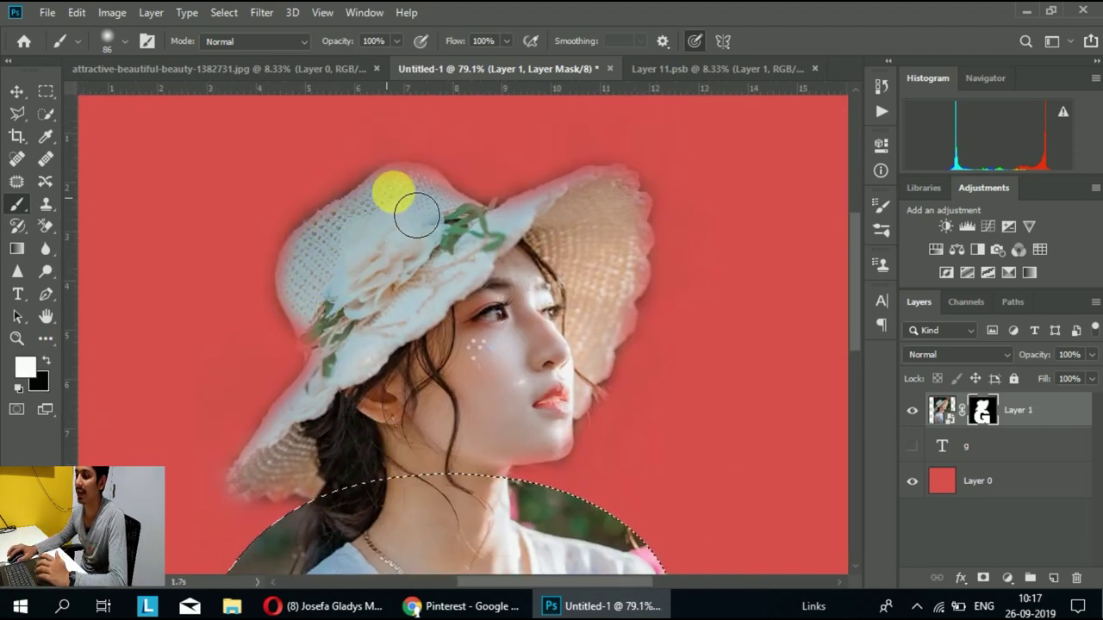
drag(439, 211, 587, 195)
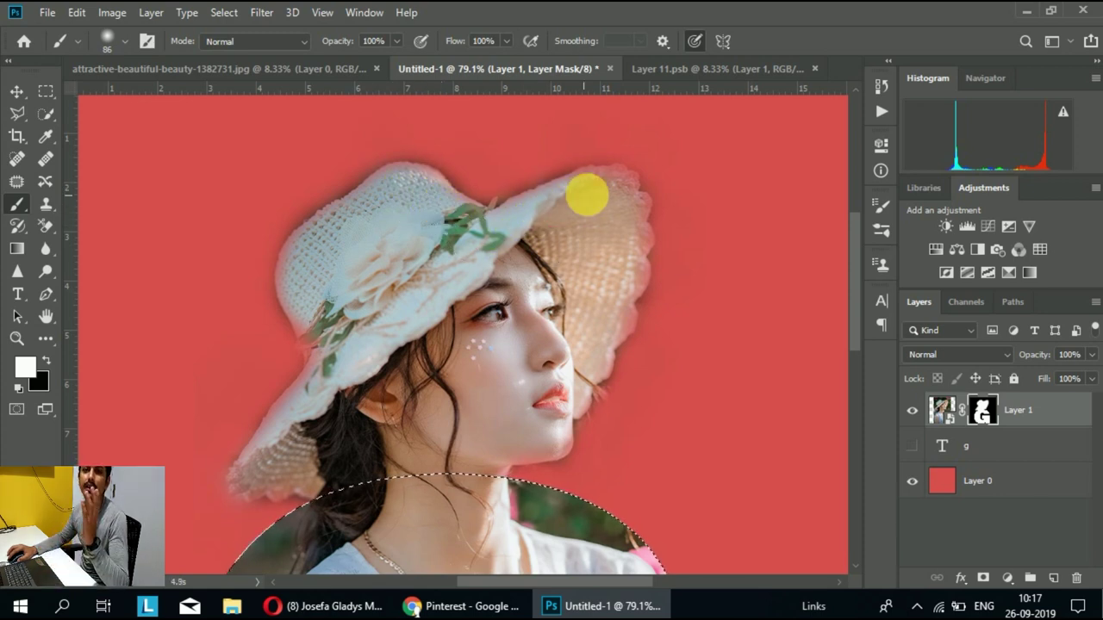
mouse_move(627, 231)
mouse_down()
mouse_move(601, 322)
mouse_move(604, 379)
mouse_move(570, 461)
mouse_up()
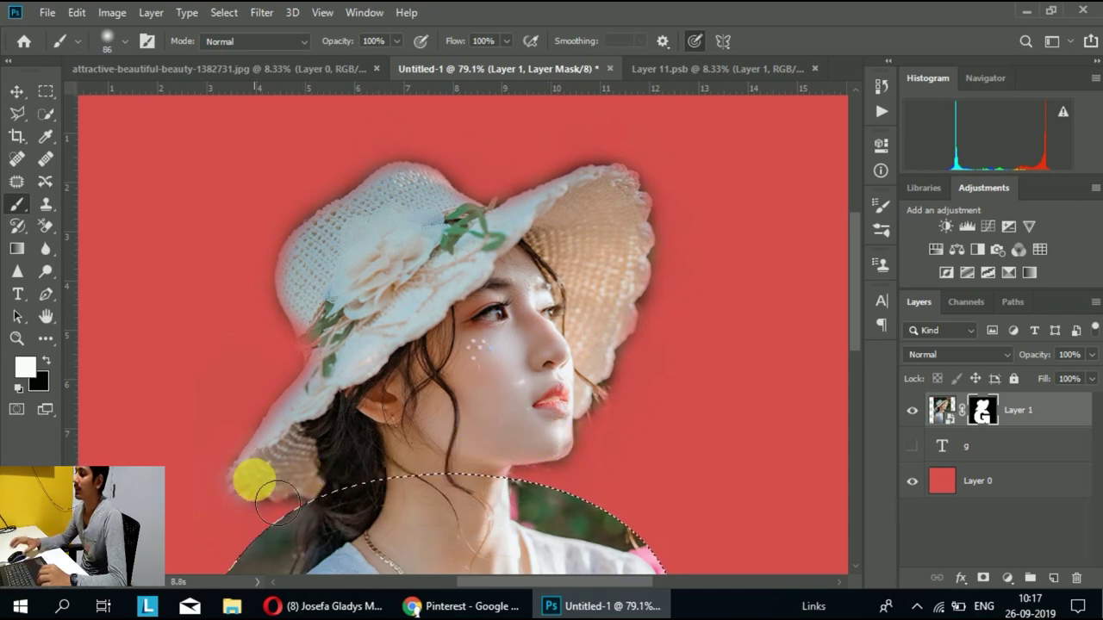
drag(276, 504, 337, 502)
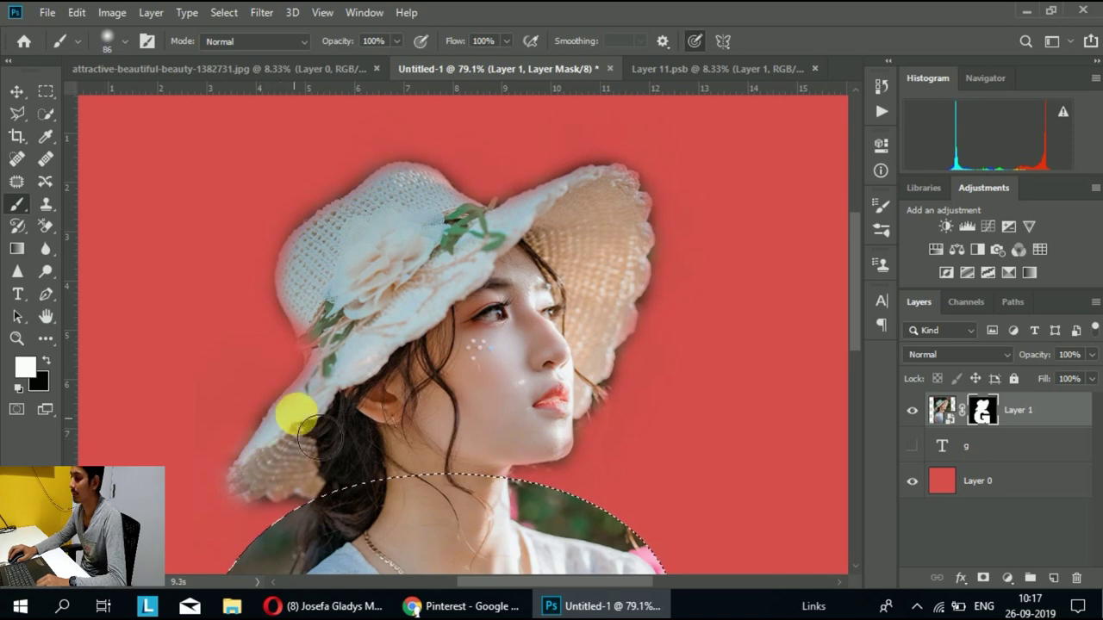
Refine the hat brim's left edge, then switch to black for masking
drag(327, 374, 293, 457)
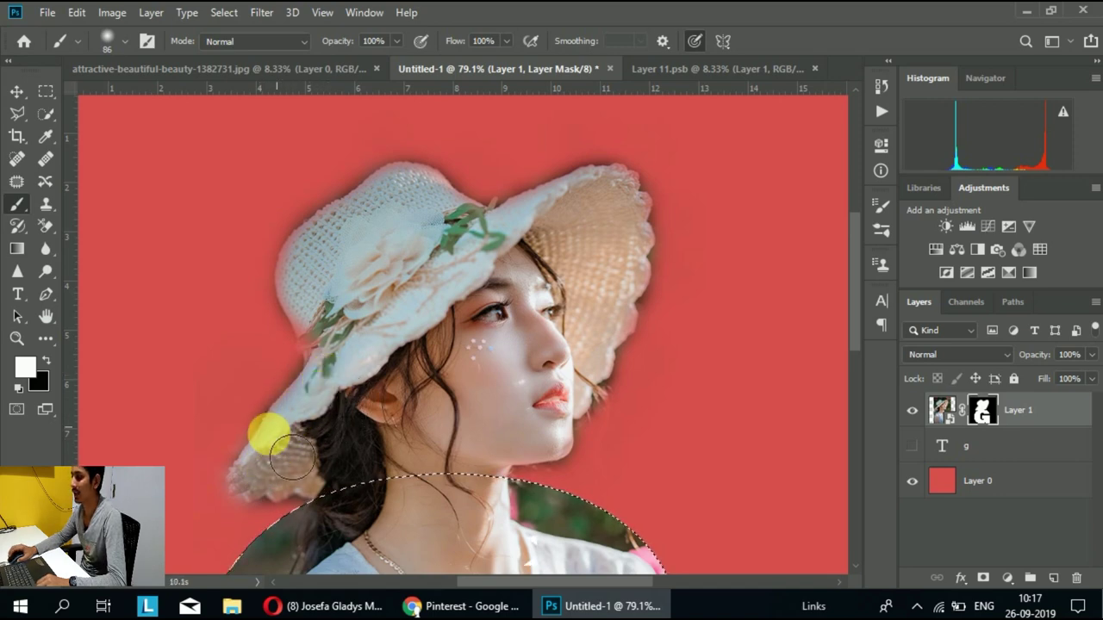
scroll(267, 442, up, 2)
scroll(266, 438, up, 2)
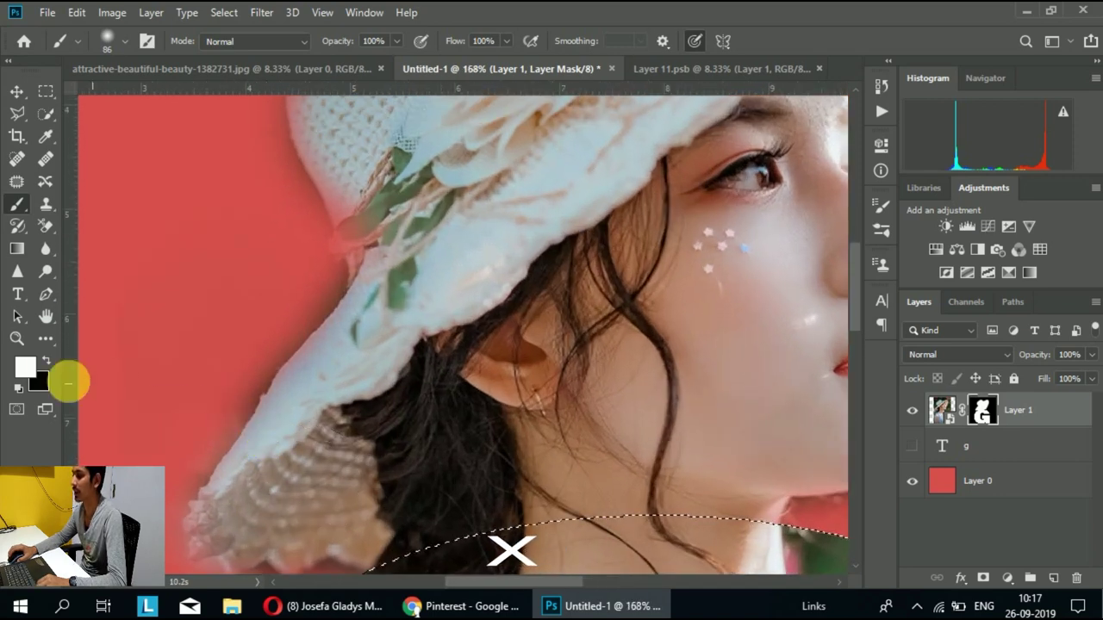
click(47, 362)
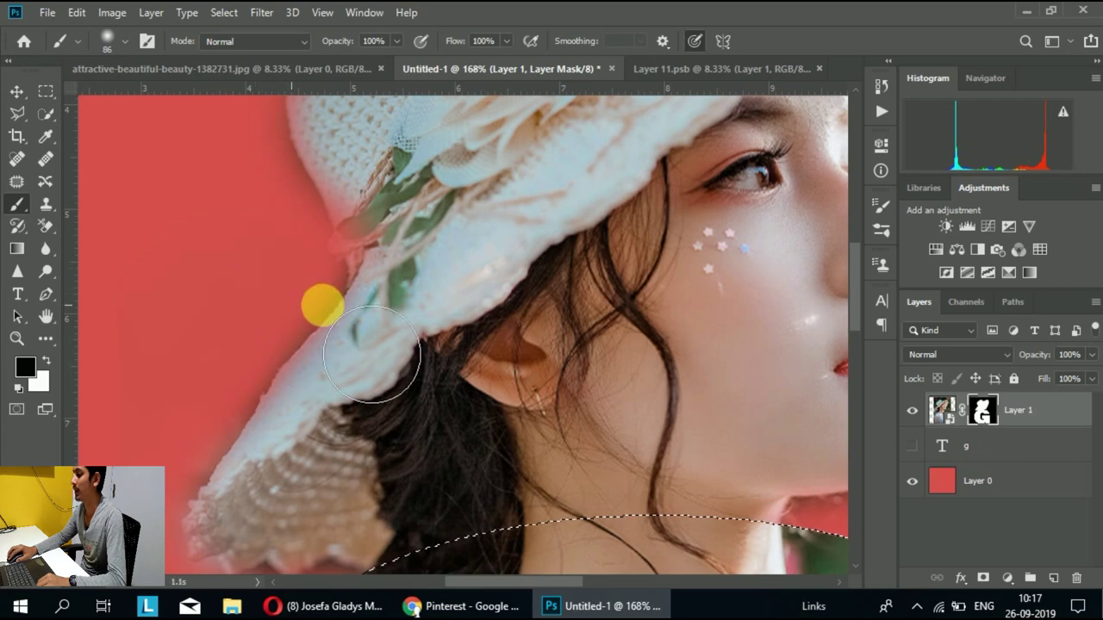
scroll(319, 303, down, 2)
scroll(319, 303, down, 2)
scroll(302, 295, down, 2)
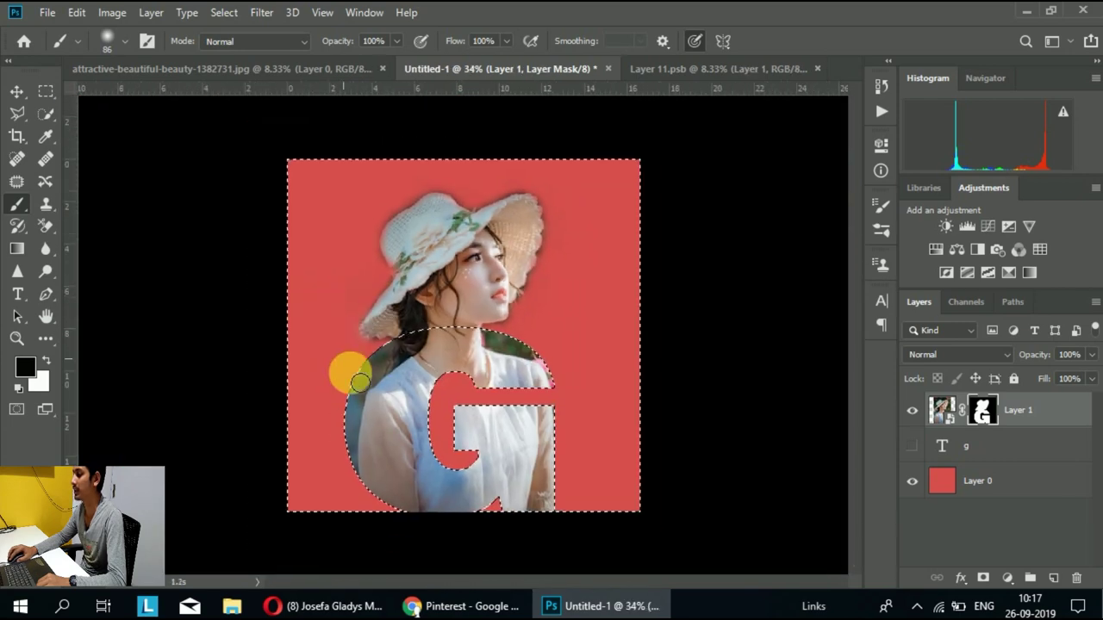
scroll(379, 414, up, 1)
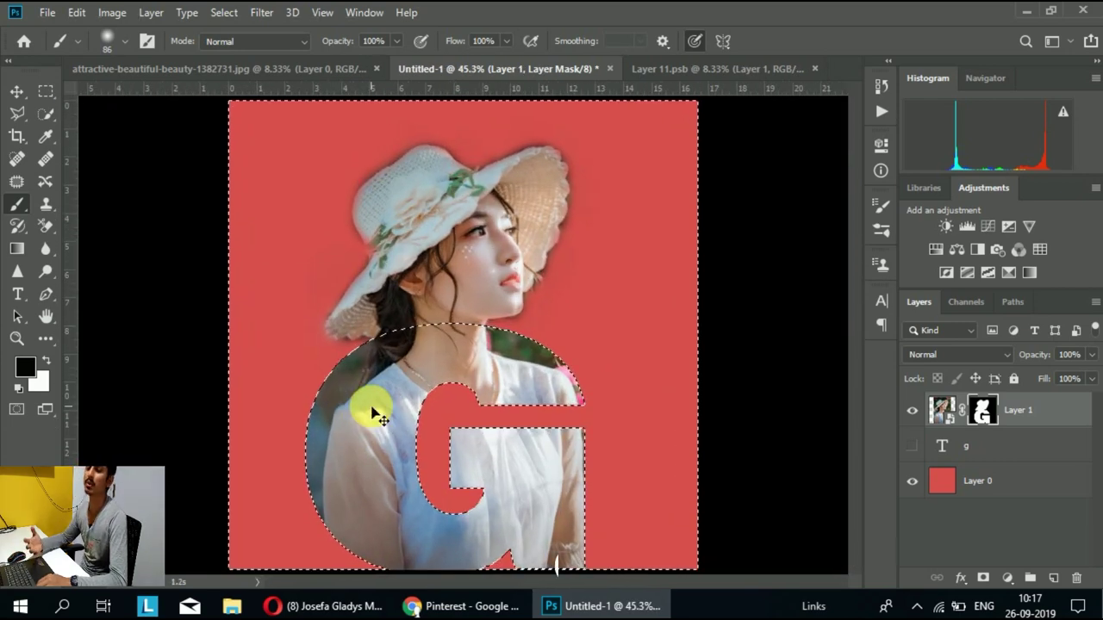
Deselect, then give the photo a Hue/Saturation adjustment of Hue -19 and Lightness -2
key(ctrl+d)
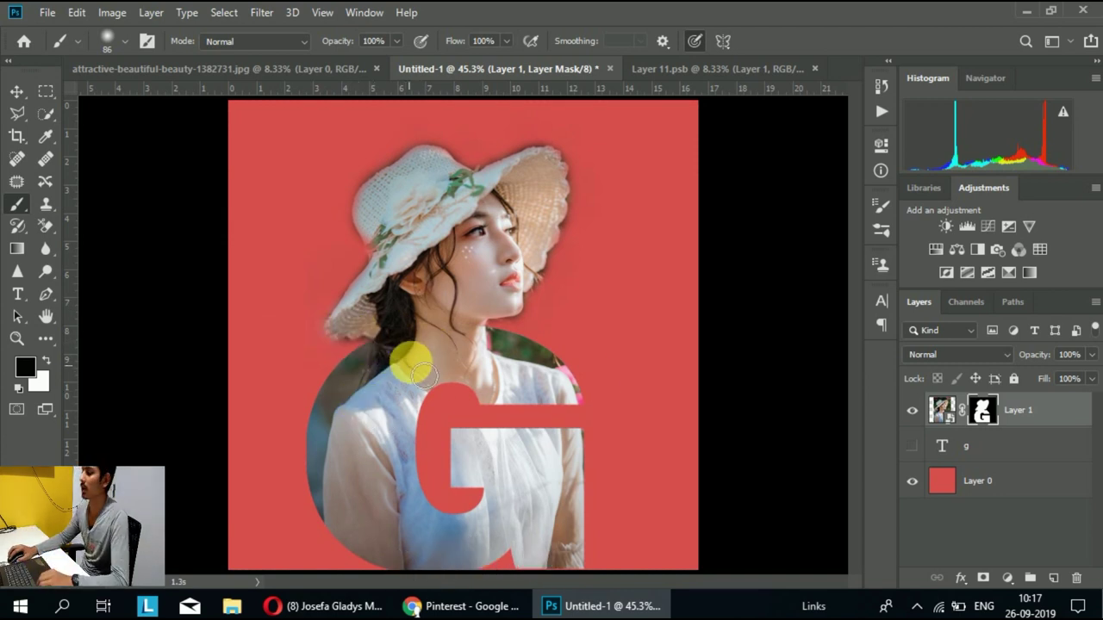
click(943, 412)
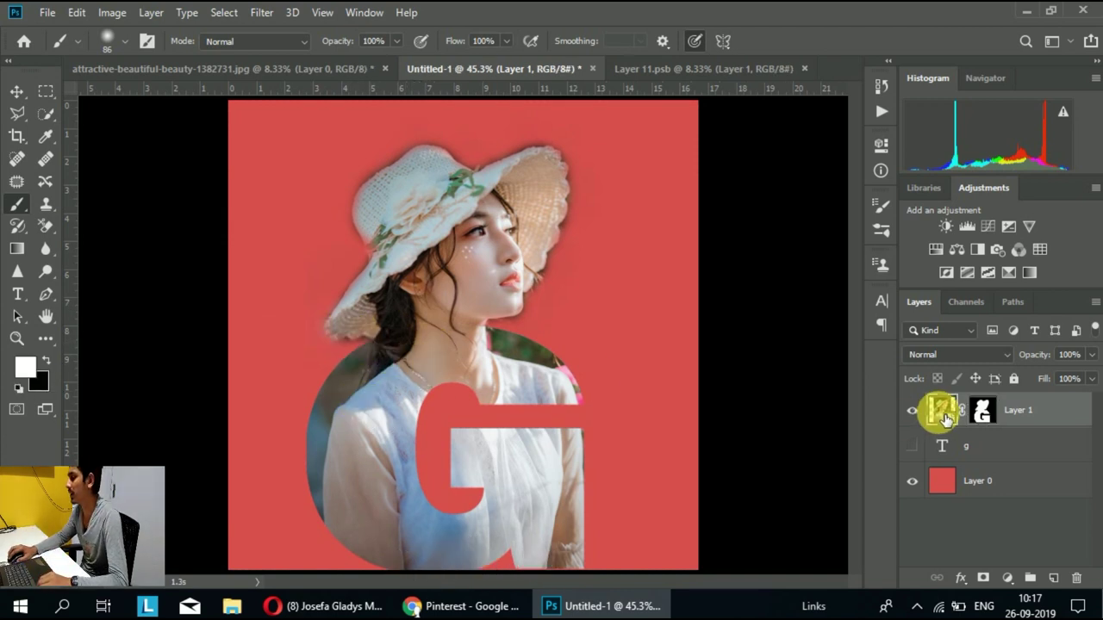
click(936, 250)
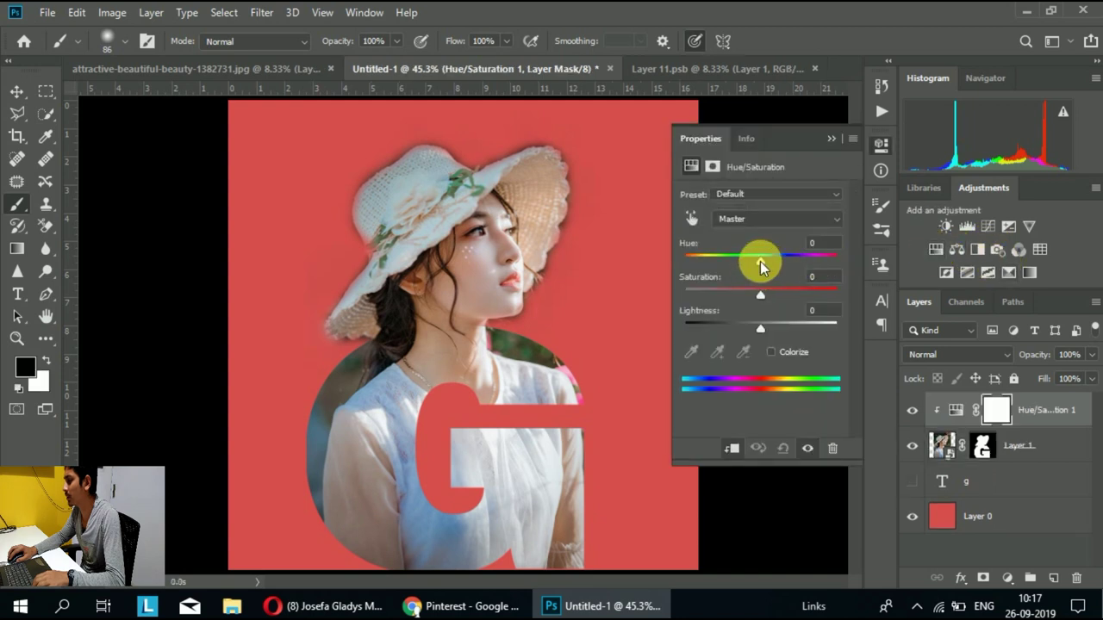
drag(760, 256, 725, 261)
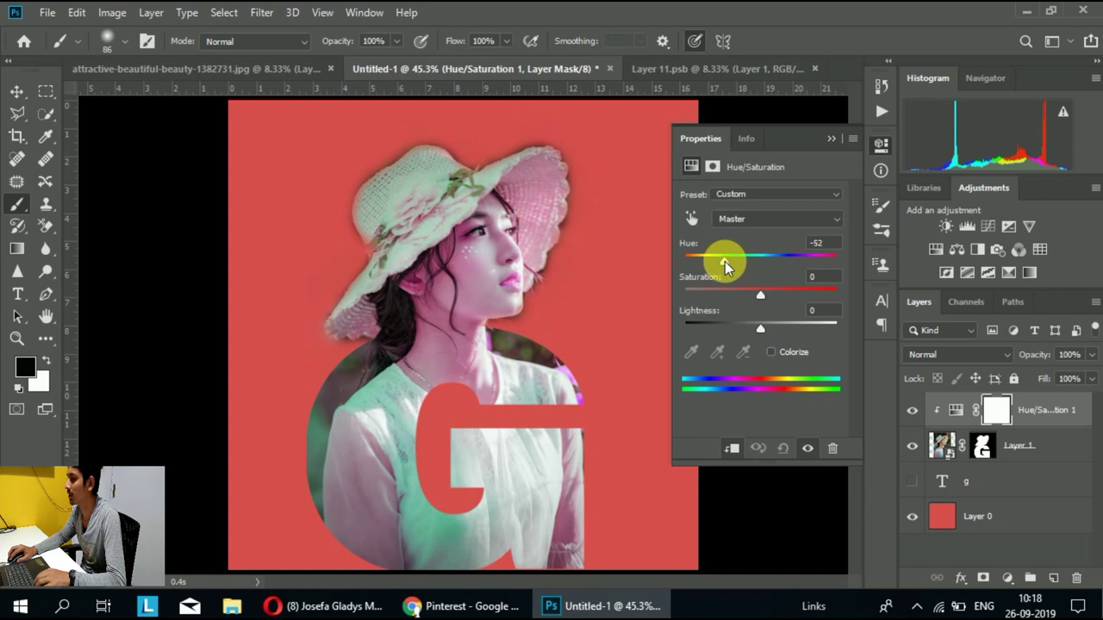
drag(754, 329, 759, 331)
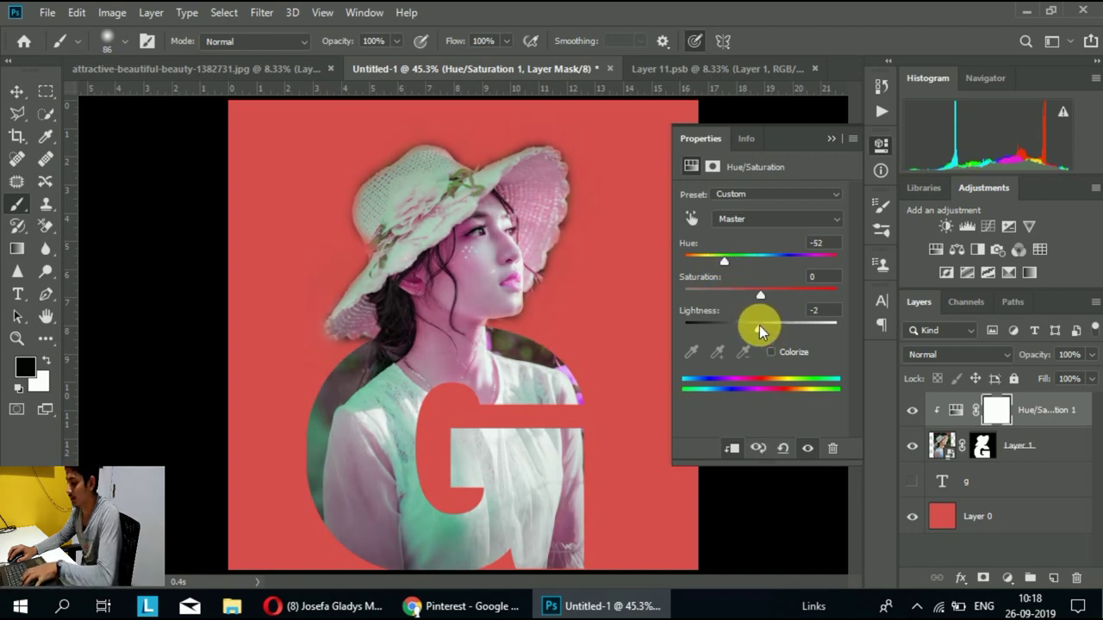
drag(724, 261, 764, 261)
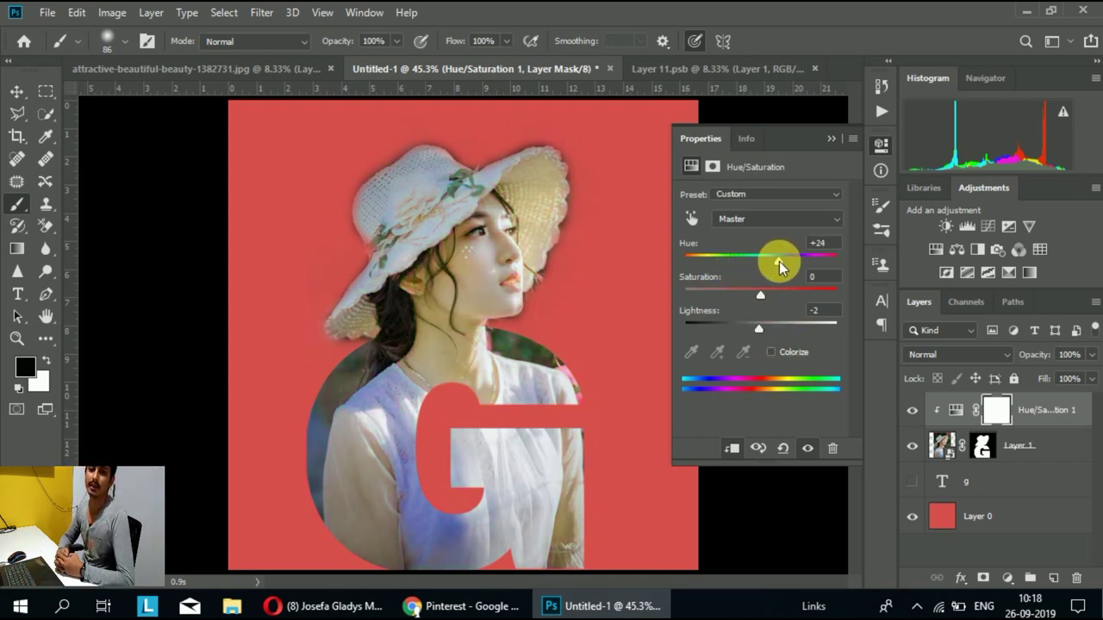
mouse_move(779, 261)
mouse_down()
mouse_move(790, 261)
mouse_move(746, 263)
mouse_up()
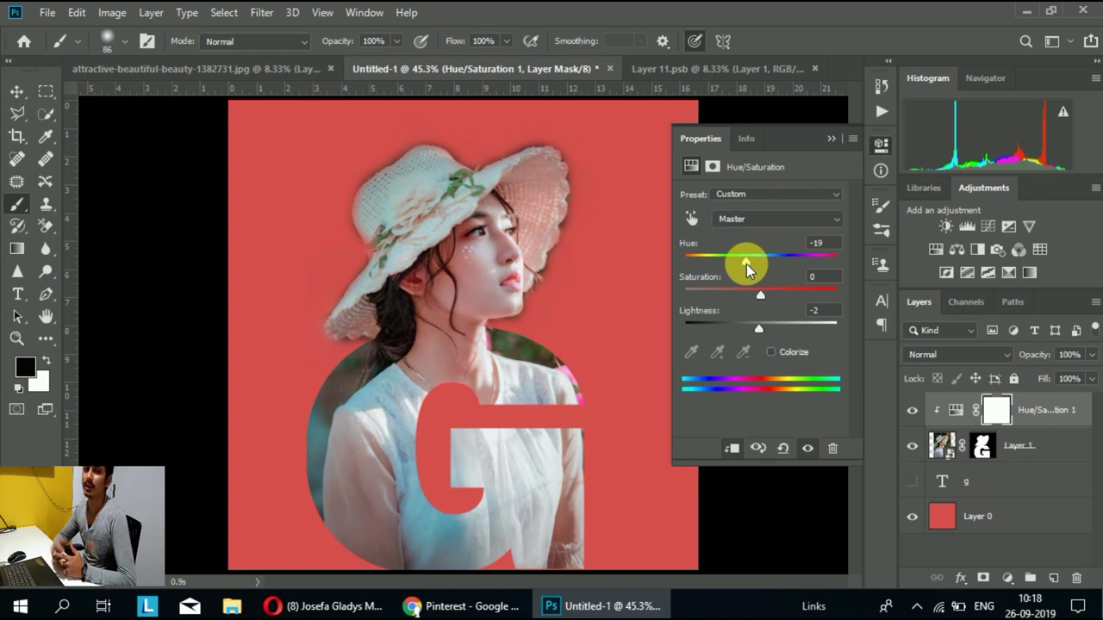
Collapse the Properties panel and zoom out to view the finished poster
click(832, 139)
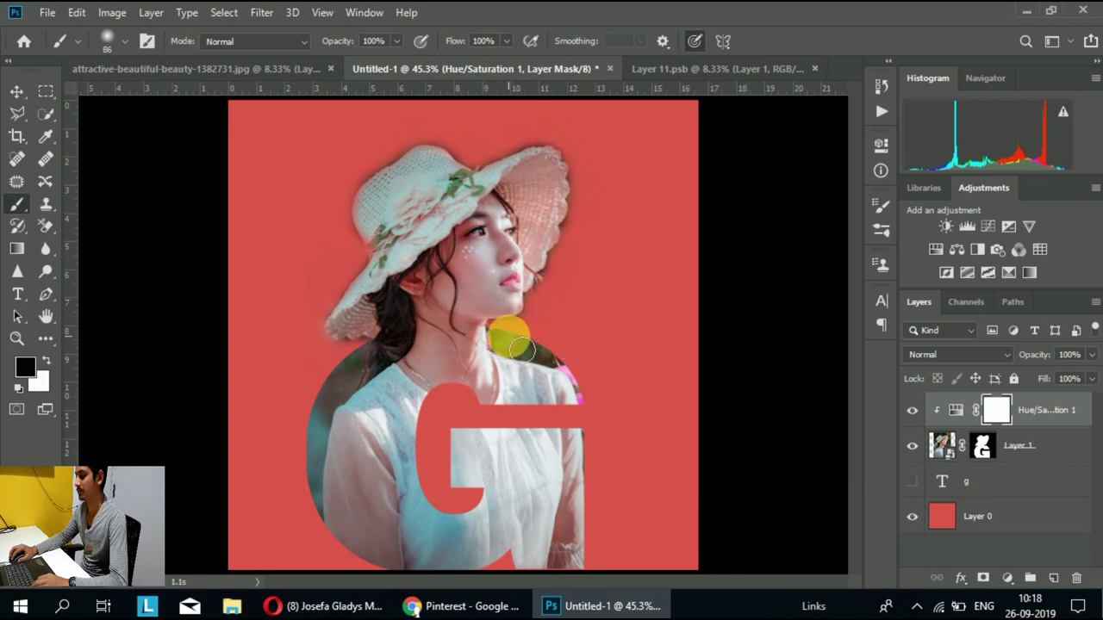
scroll(515, 344, down, 1)
scroll(510, 338, down, 1)
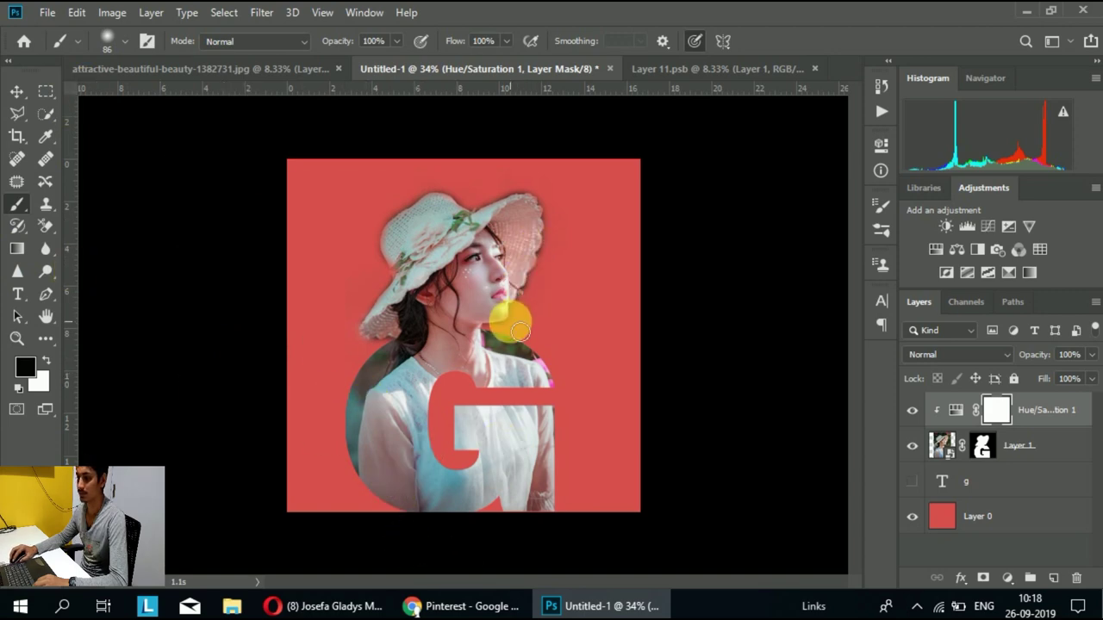
scroll(509, 320, up, 1)
scroll(510, 322, up, 1)
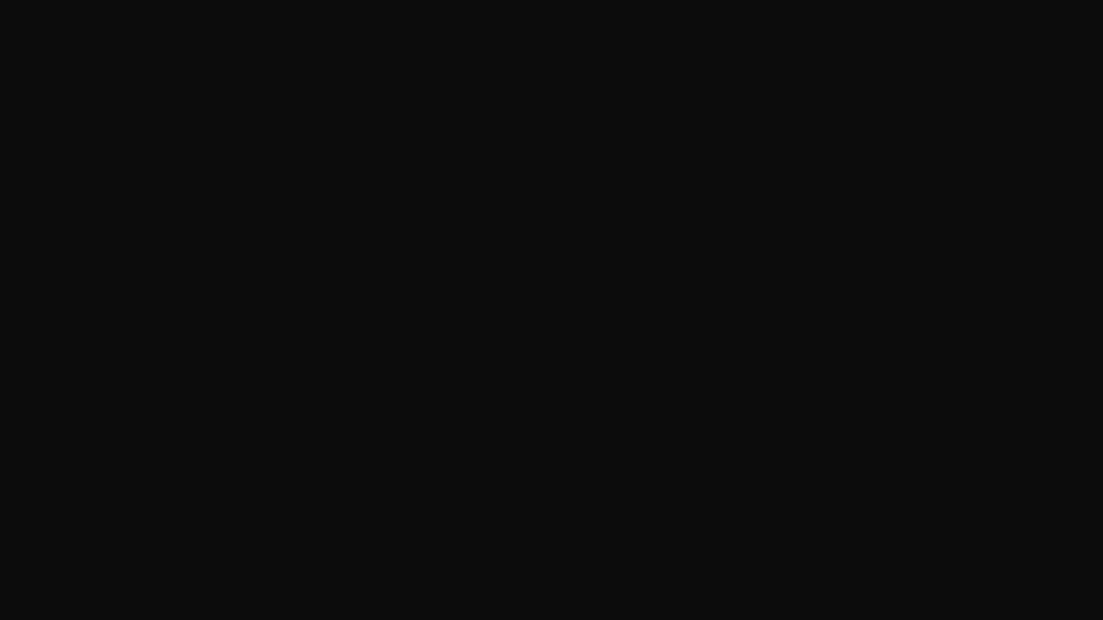